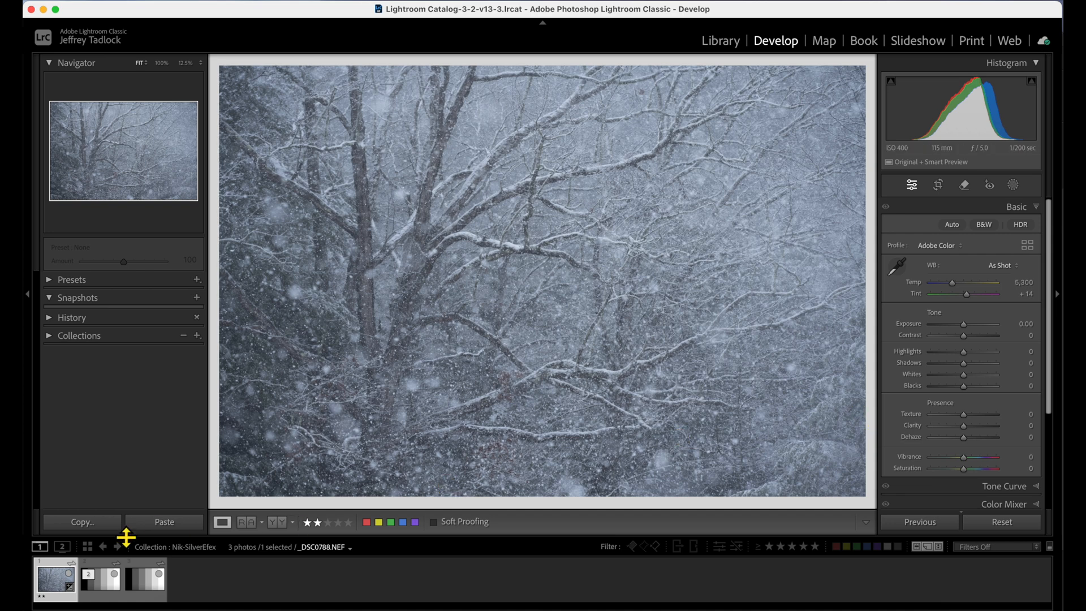
- Send the snowy tree photo to Nik 7 Silver Efex as a 16-bit, 300-resolution uncompressed TIFF copy in Adobe RGB (1998), dismissing the TIFF notice
right_click(60, 590)
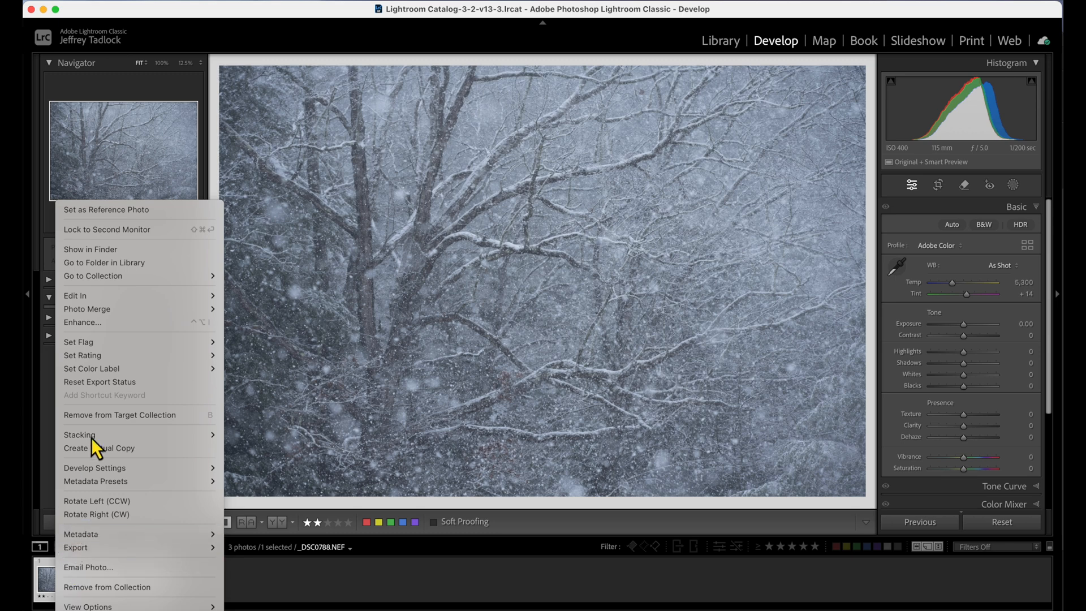
mouse_move(164, 300)
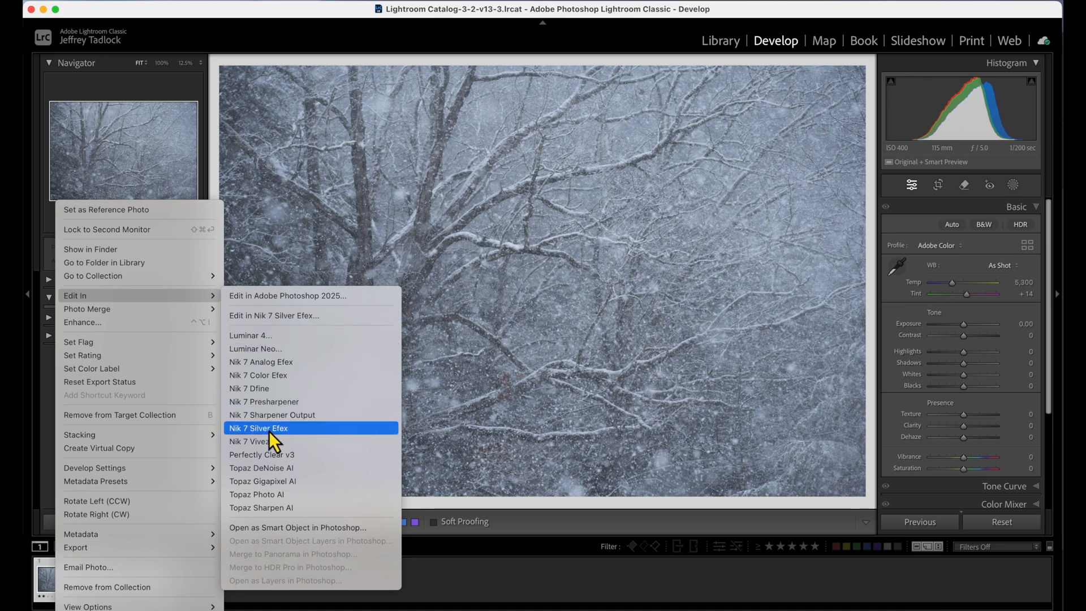
left_click(291, 316)
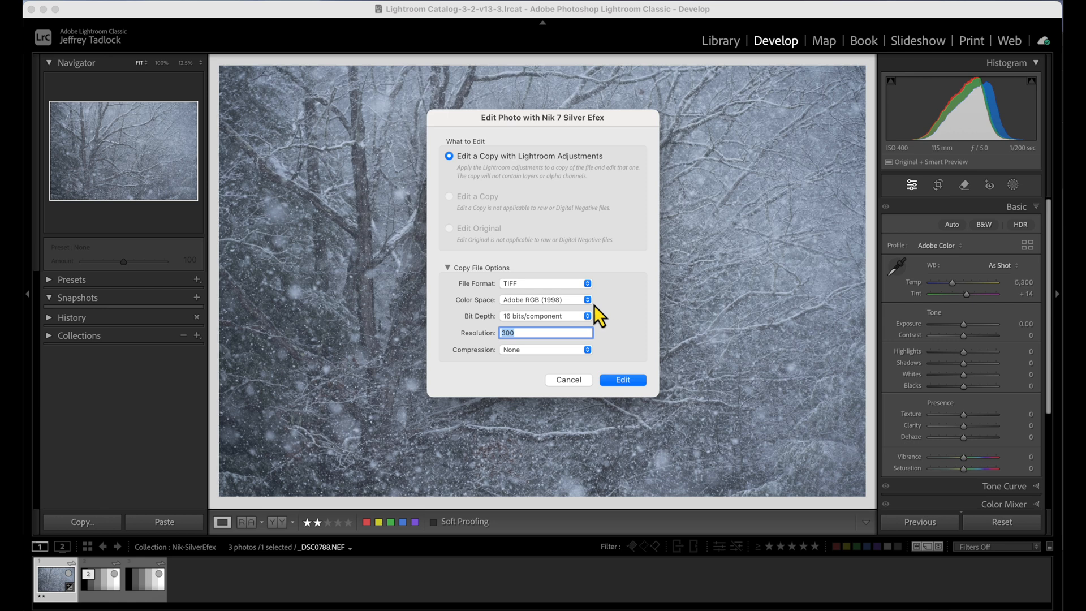
left_click(587, 301)
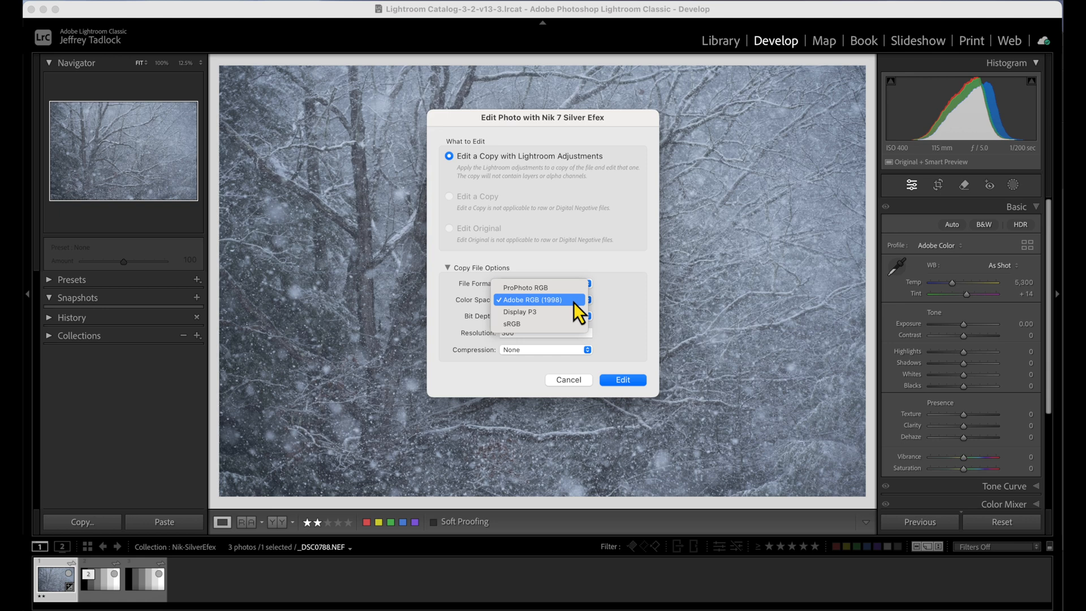
left_click(594, 305)
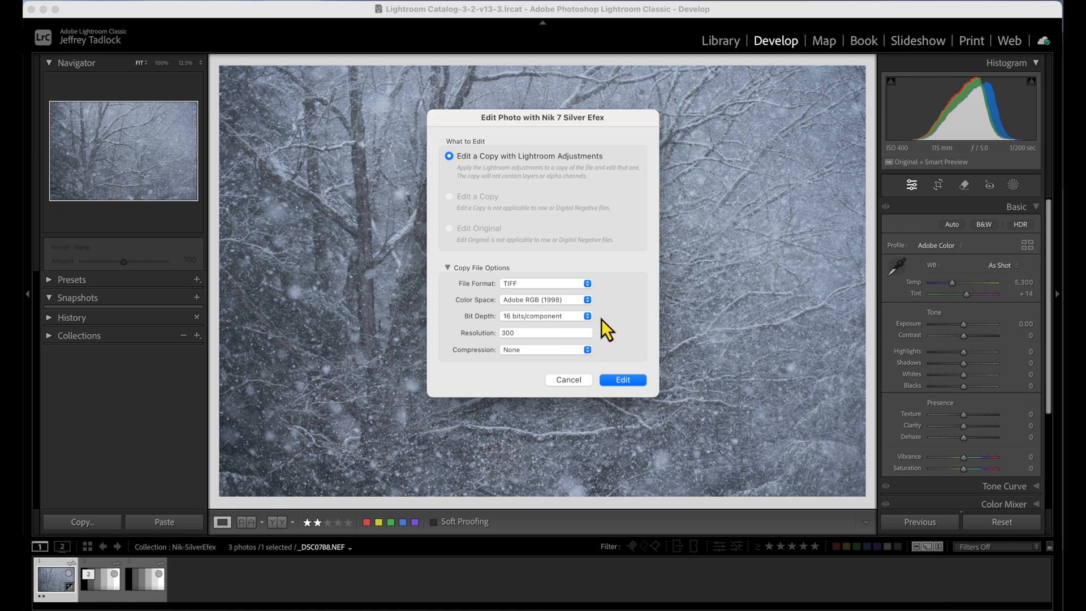
left_click(620, 382)
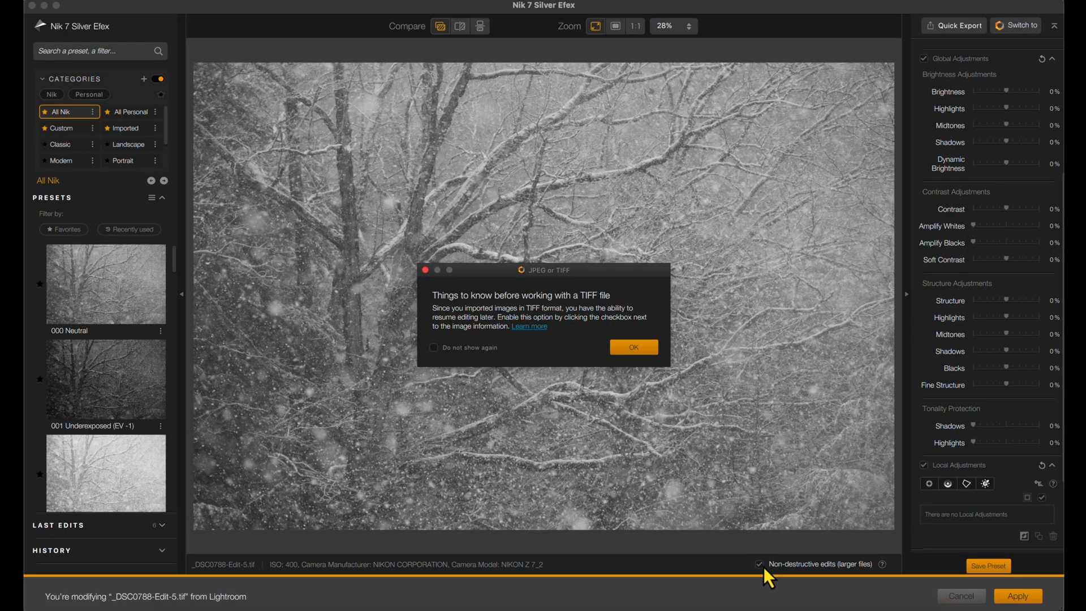
left_click(642, 345)
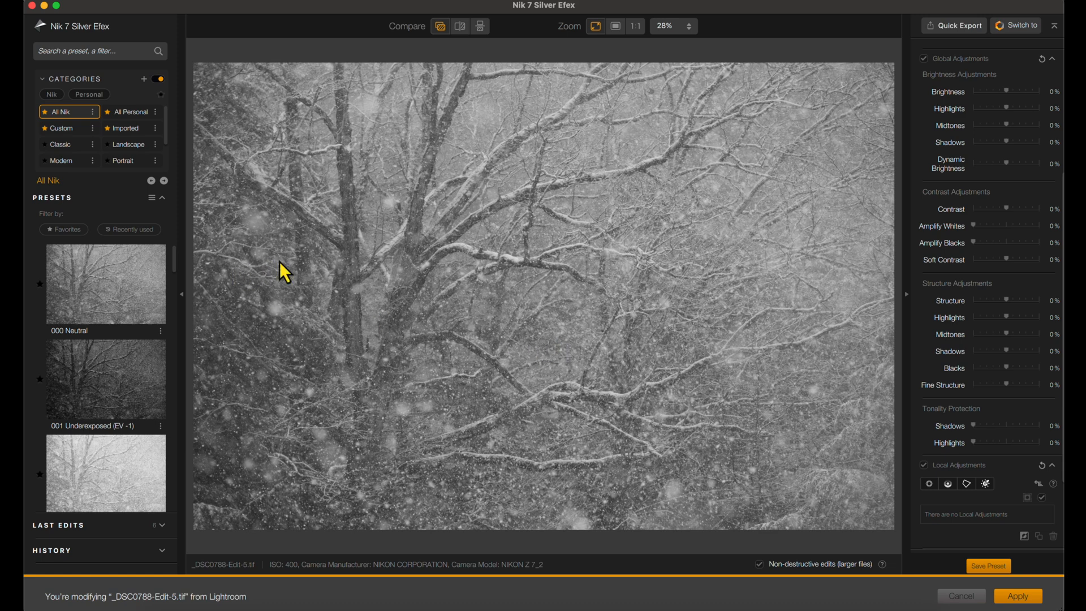
- Try the 004 High Contrast (smooth) preset on the photo, followed by the 005 High Structure (harsh) preset
scroll(105, 310, "down", 5)
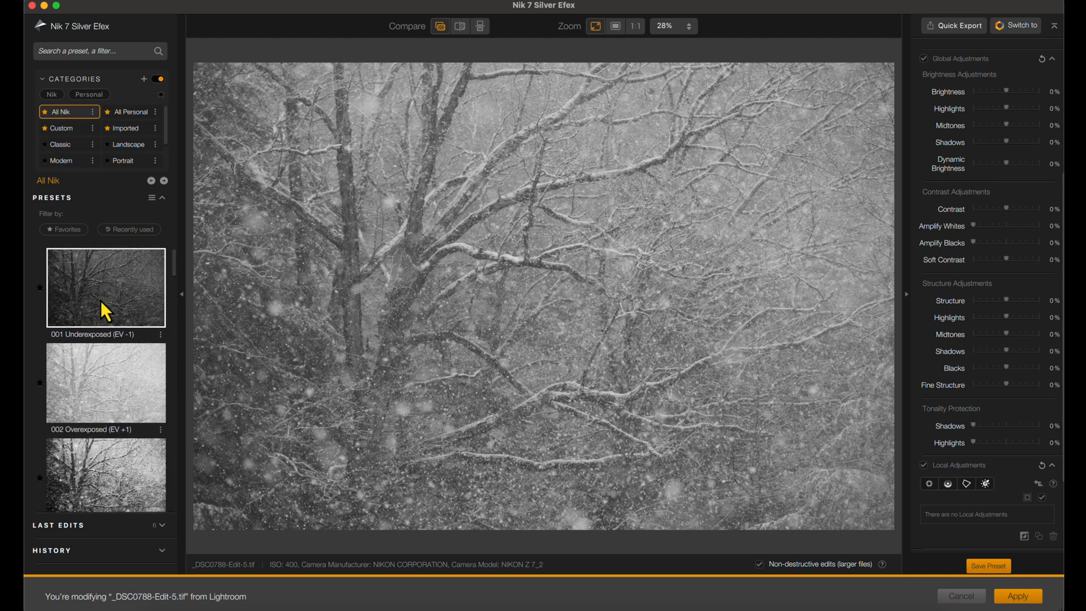
scroll(100, 362, "down", 3)
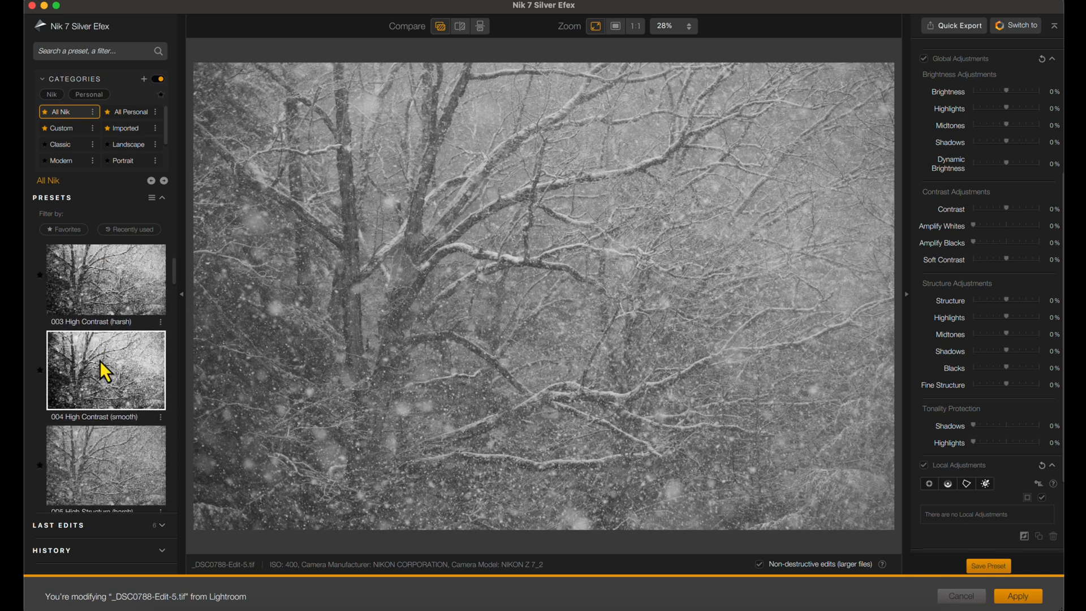
left_click(100, 362)
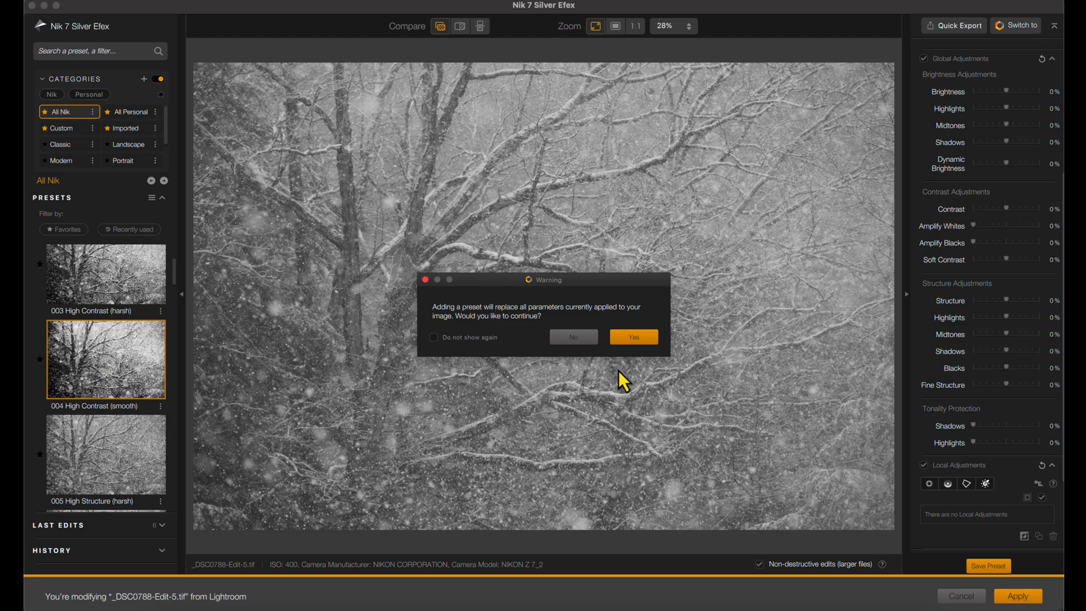
left_click(638, 341)
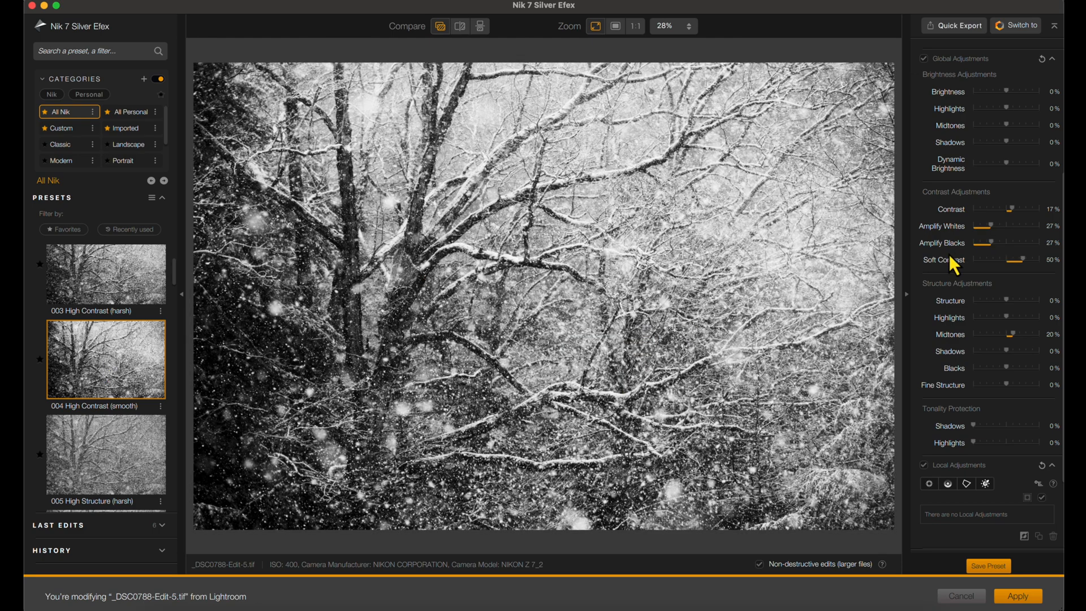
left_click(117, 453)
left_click(644, 345)
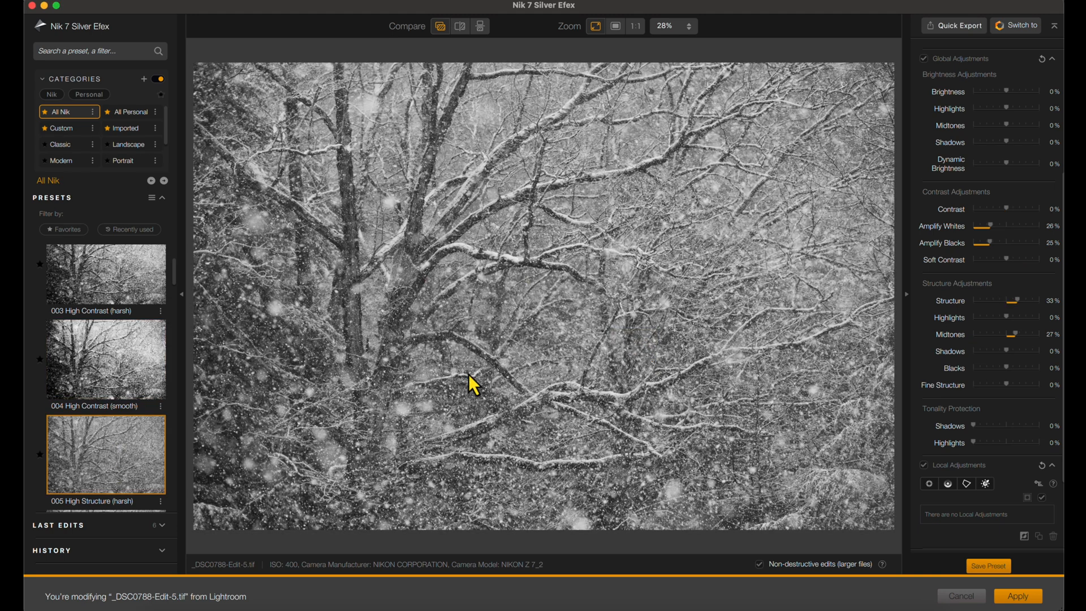
- Try the 007 High Key 1 preset on the photo, followed by the 009 Low Key 1 preset
scroll(84, 418, "down", 4)
left_click(84, 416)
left_click(627, 341)
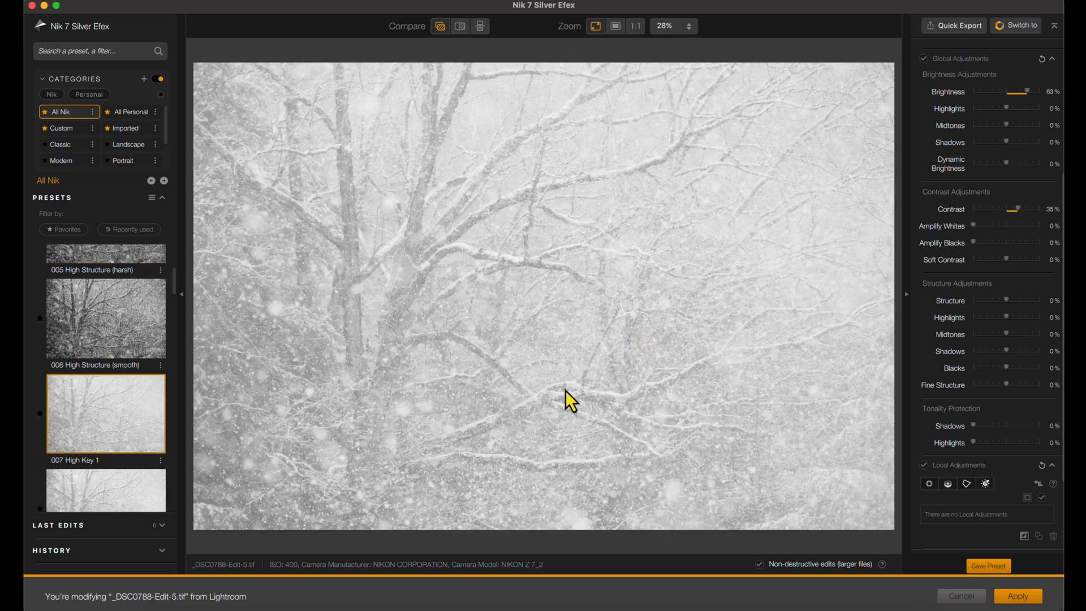
scroll(114, 429, "down", 4)
left_click(128, 384)
left_click(636, 338)
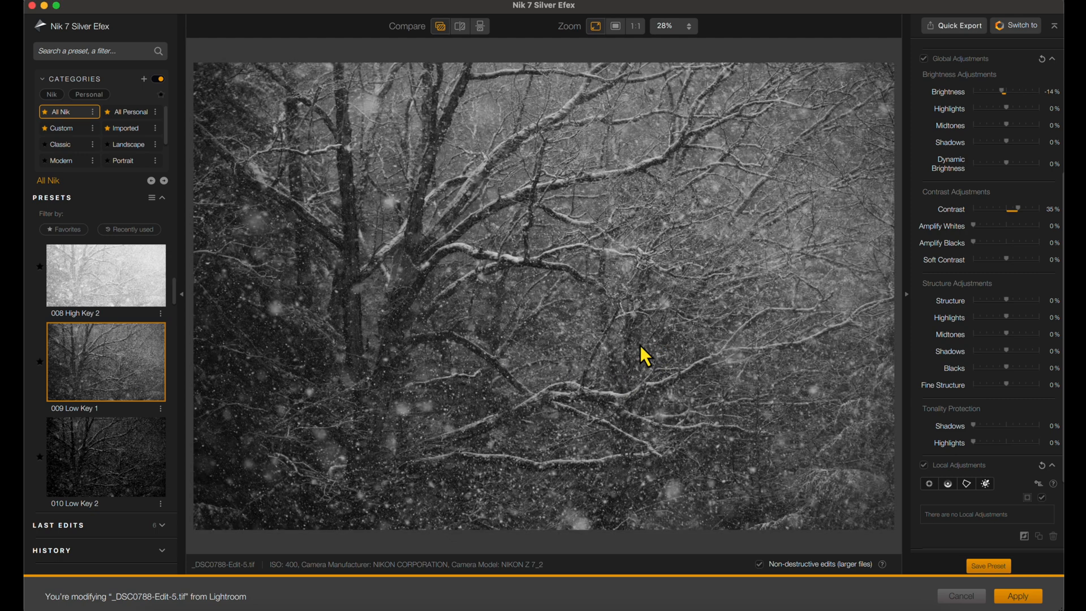
- Put the photo back on the 000 Neutral preset, and try the 001 Underexposed (EV -1) preset
scroll(128, 401, "down", 3)
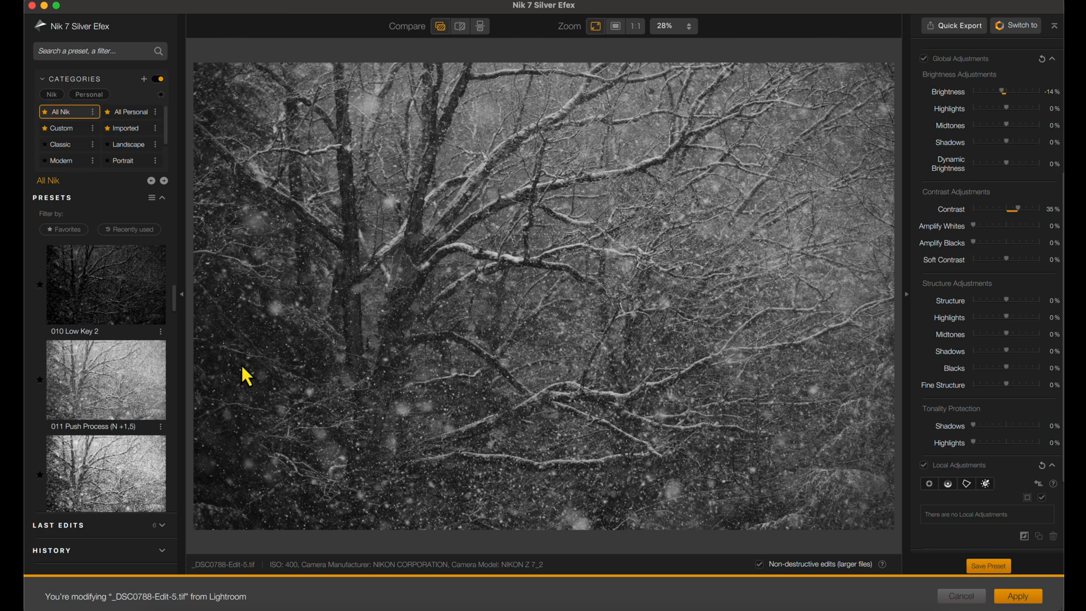
scroll(147, 347, "up", 10)
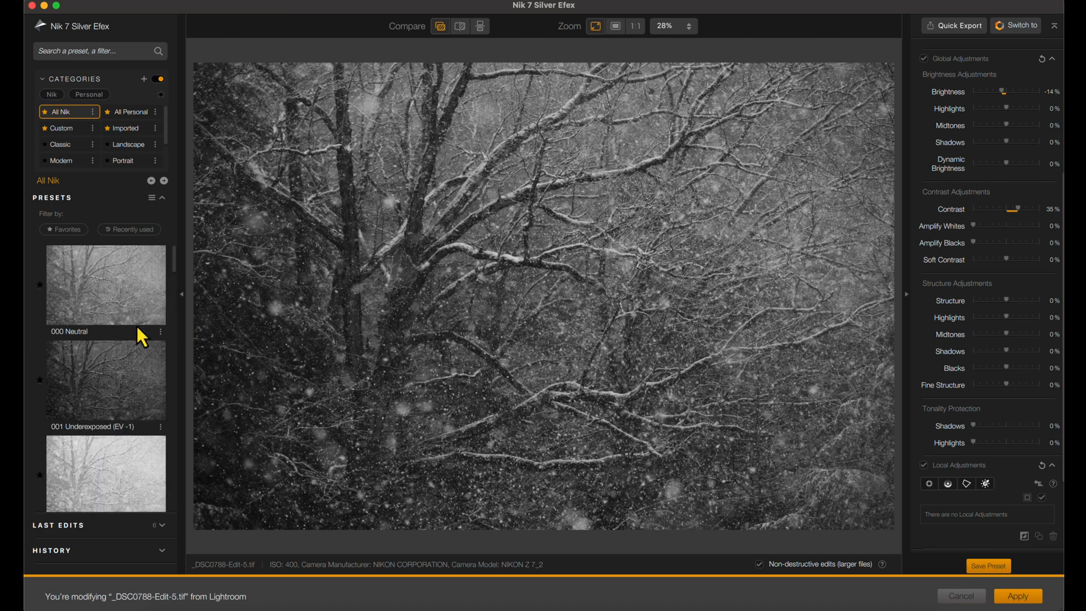
left_click(124, 300)
left_click(629, 339)
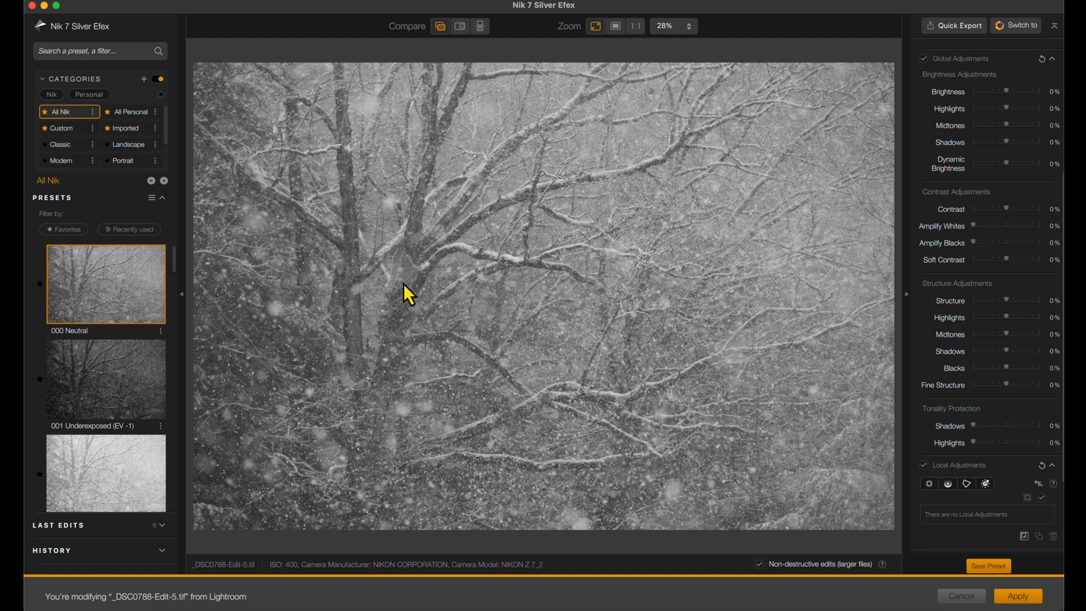
left_click(116, 365)
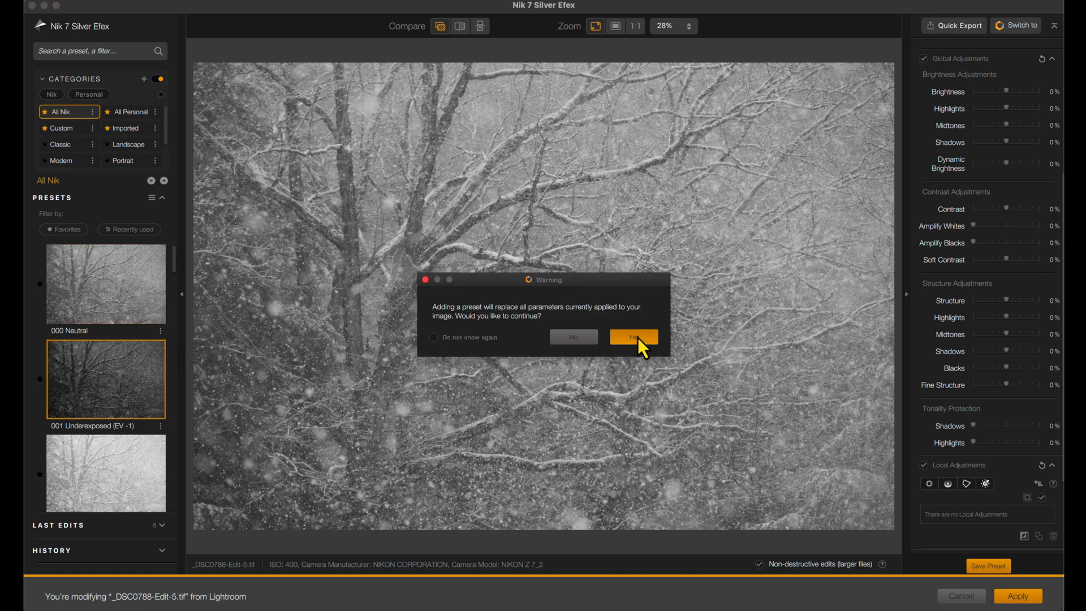
left_click(638, 339)
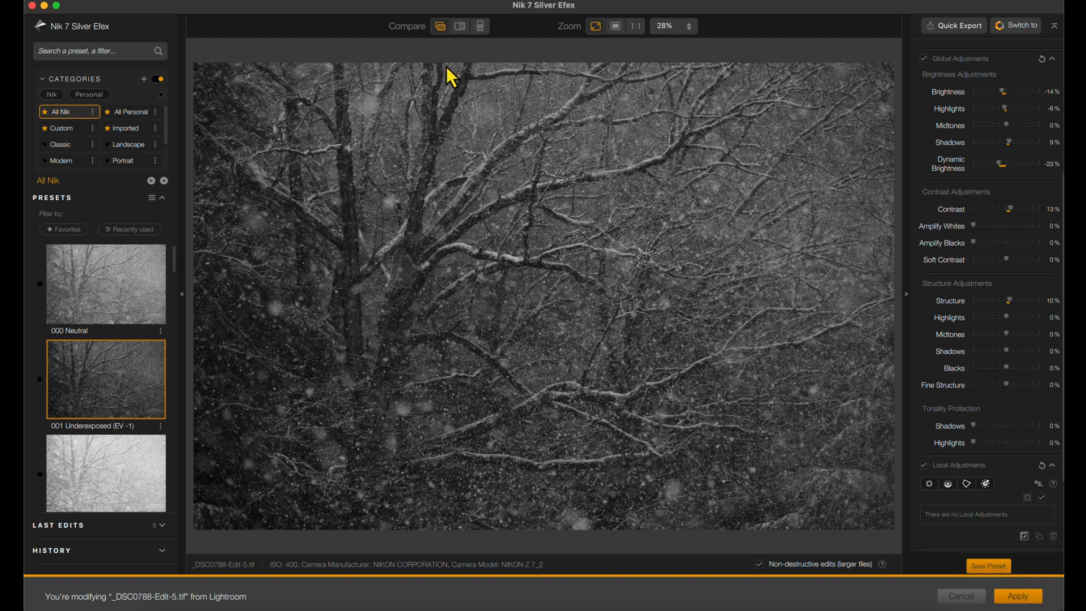
- Compare the underexposed version with the original using the quick, split and side-by-side comparison modes, ending on quick compare
left_click(440, 29)
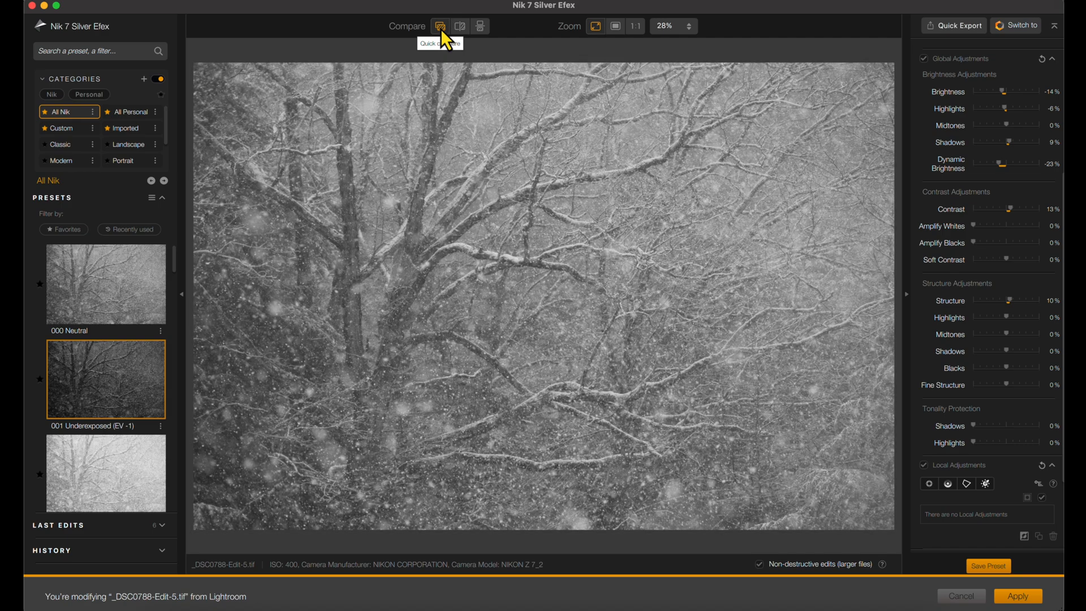
left_click(440, 29)
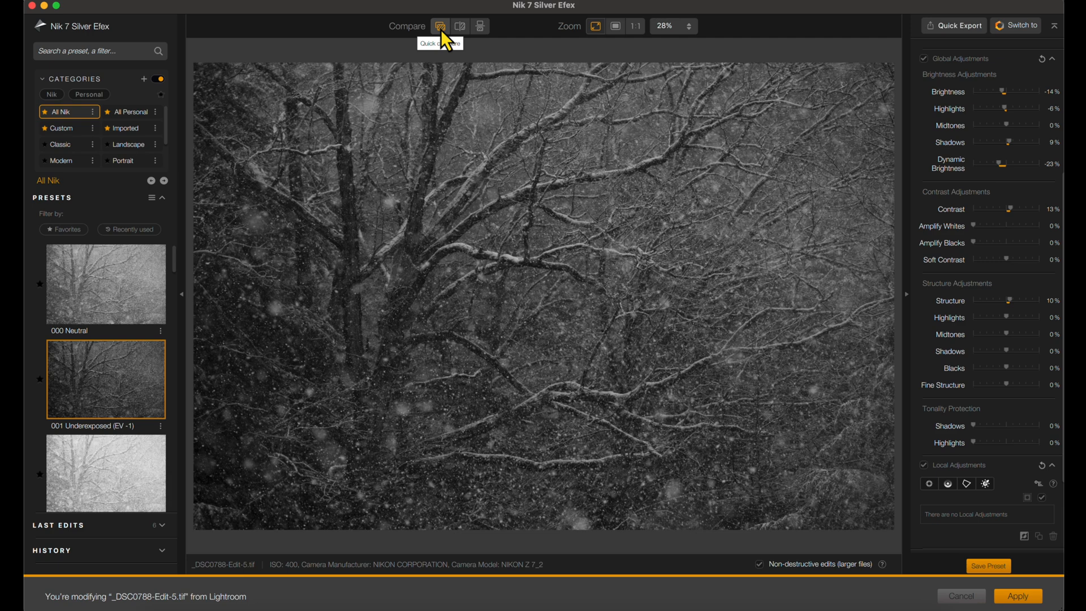
left_click(459, 28)
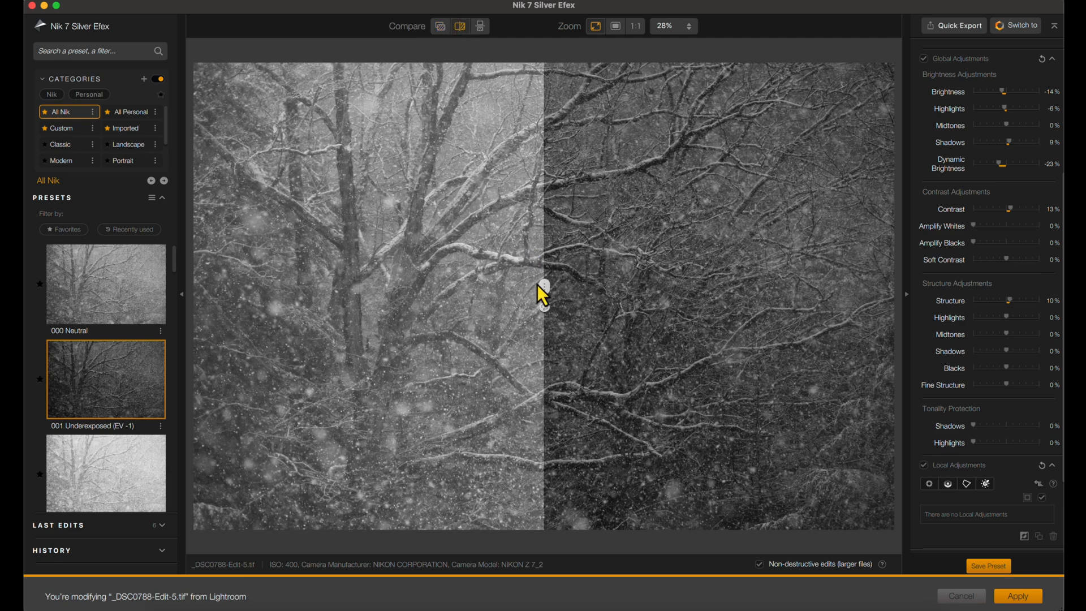
left_click_drag(544, 287, 528, 304)
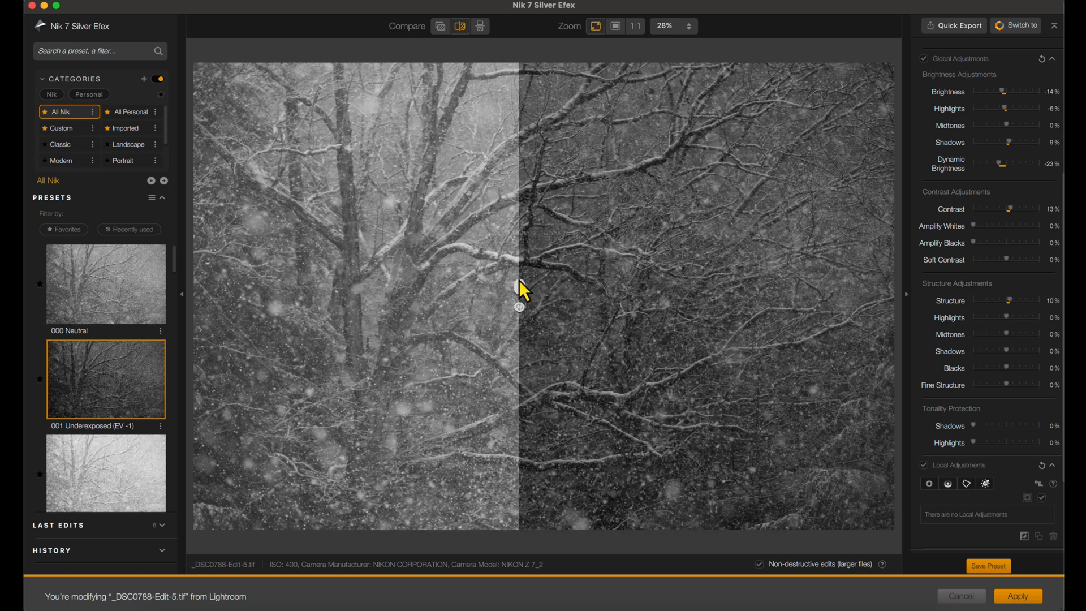
left_click(480, 26)
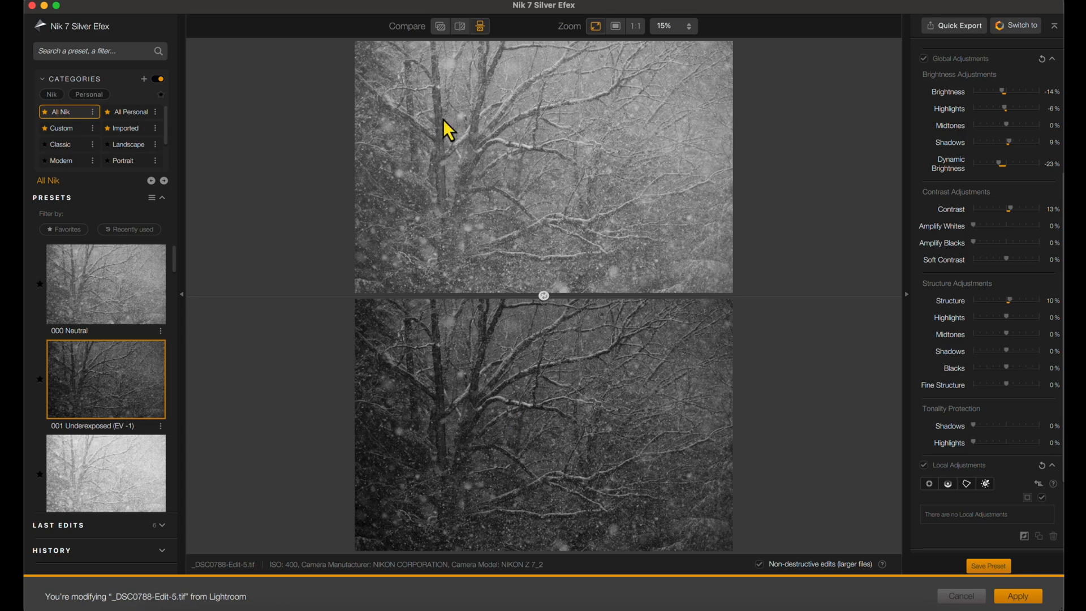
left_click(440, 26)
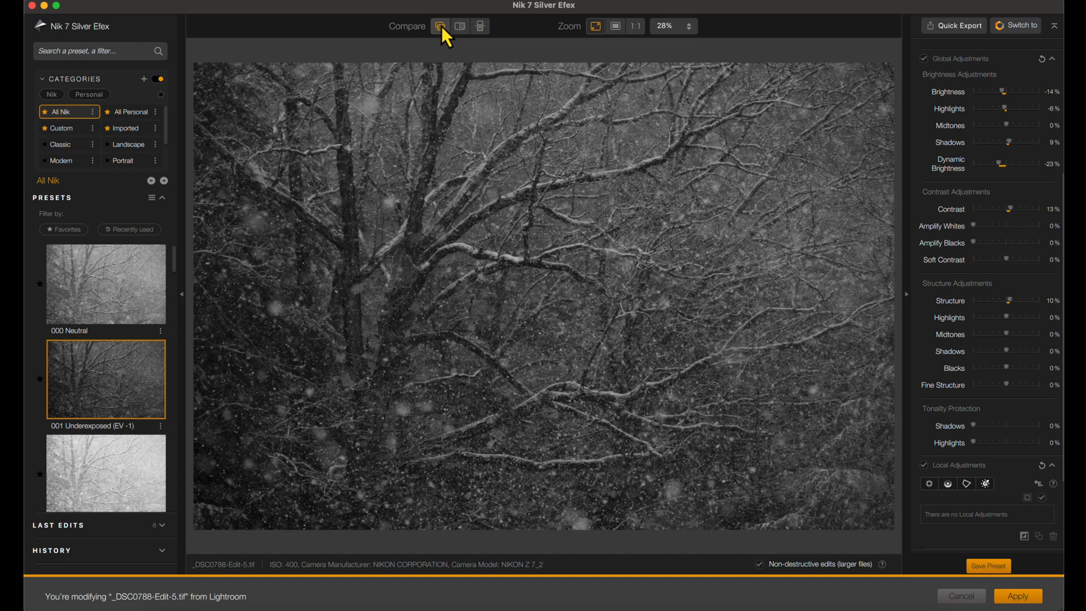
left_click(441, 26)
- Apply the 000 Neutral preset, replacing the underexposed adjustments
left_click(107, 291)
left_click(629, 337)
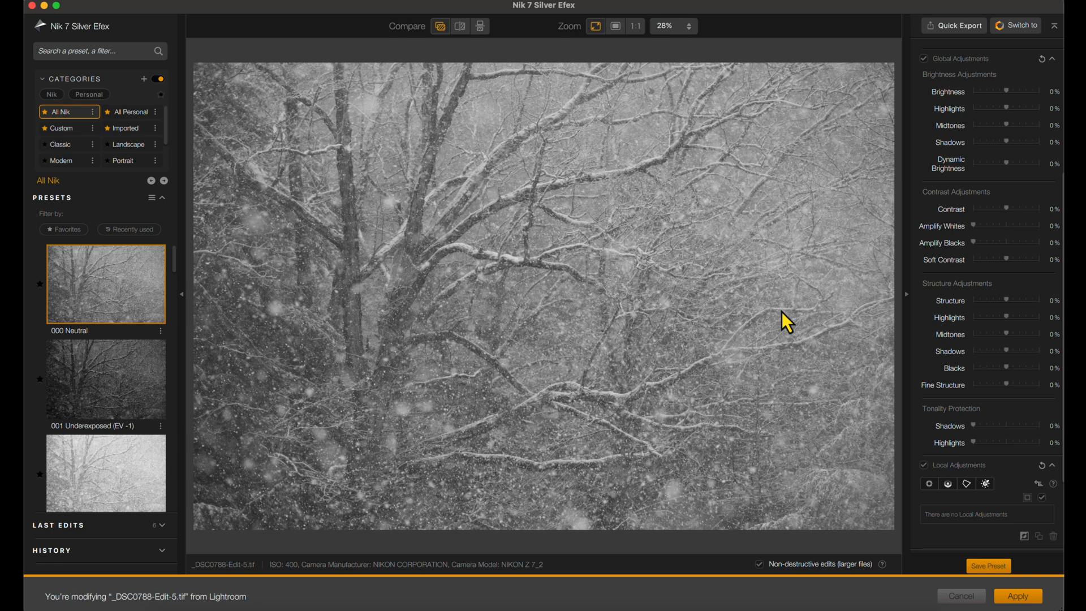
- Examine the tree trunk in the loupe and check the histogram's tonal zone overlays on the photo, including zones 3, 7 and 10
scroll(983, 252, "up", 10)
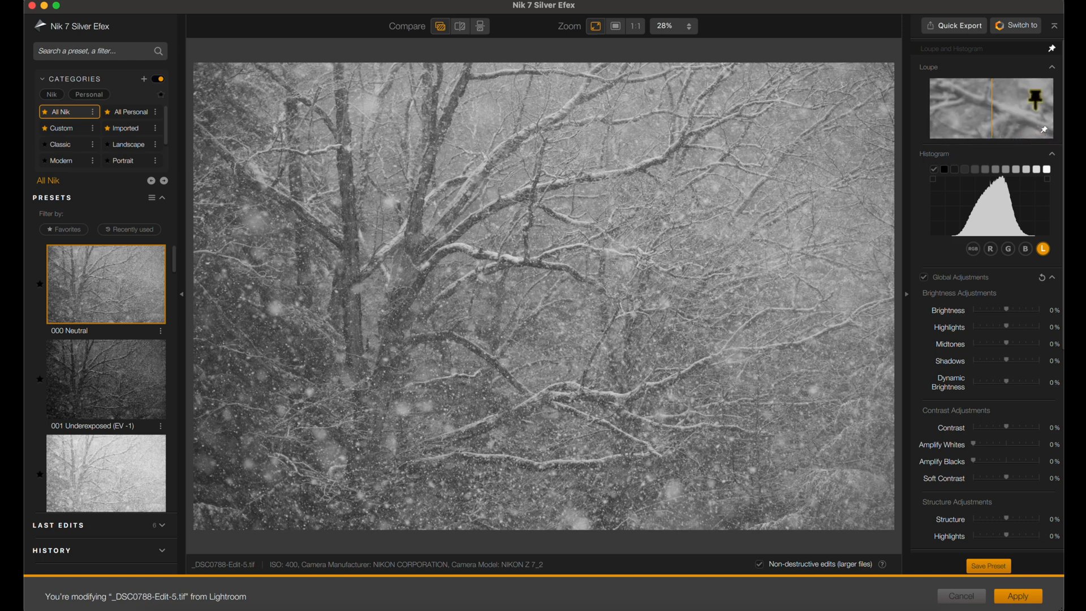
left_click(349, 301)
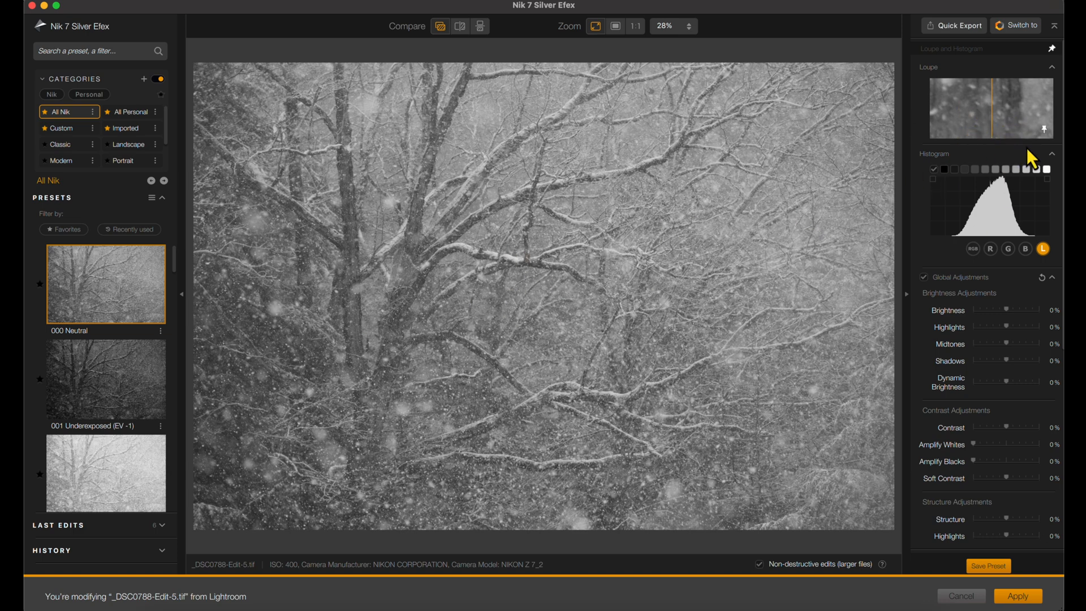
scroll(1013, 177, "down", 1)
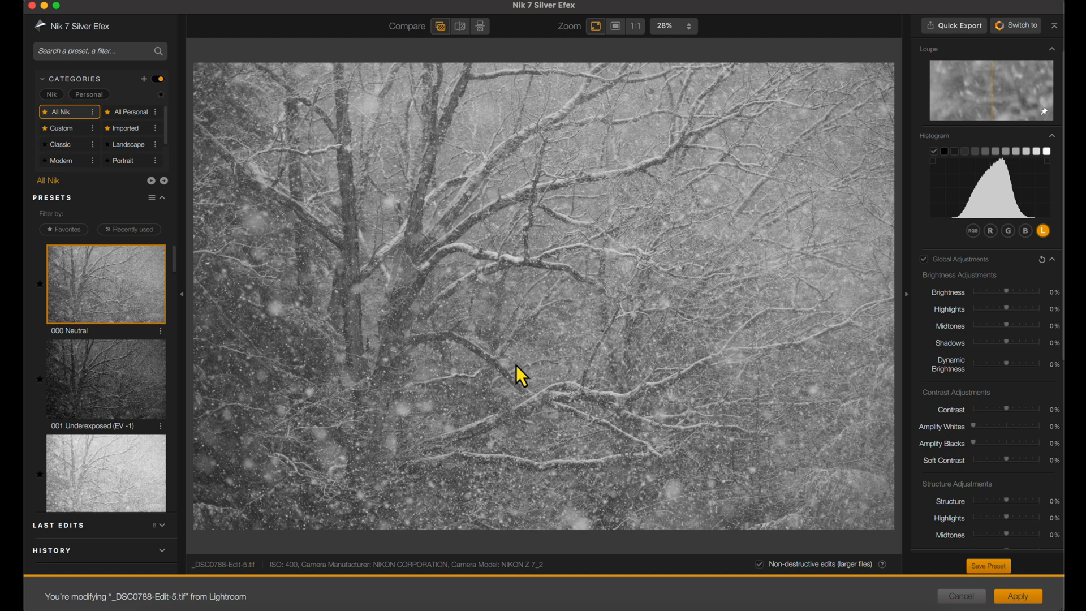
left_click(975, 154)
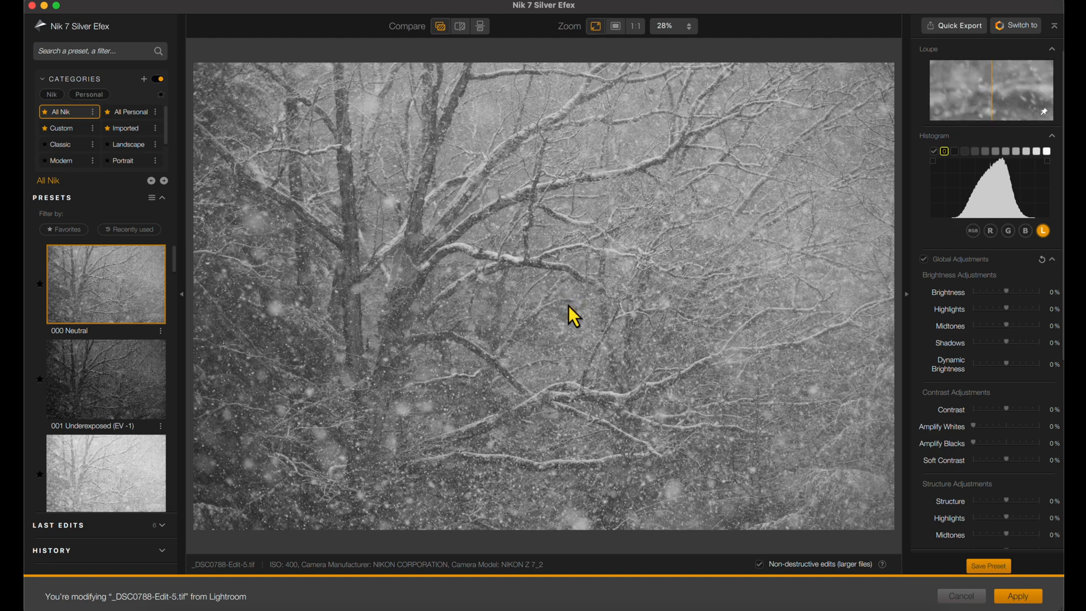
left_click(1016, 151)
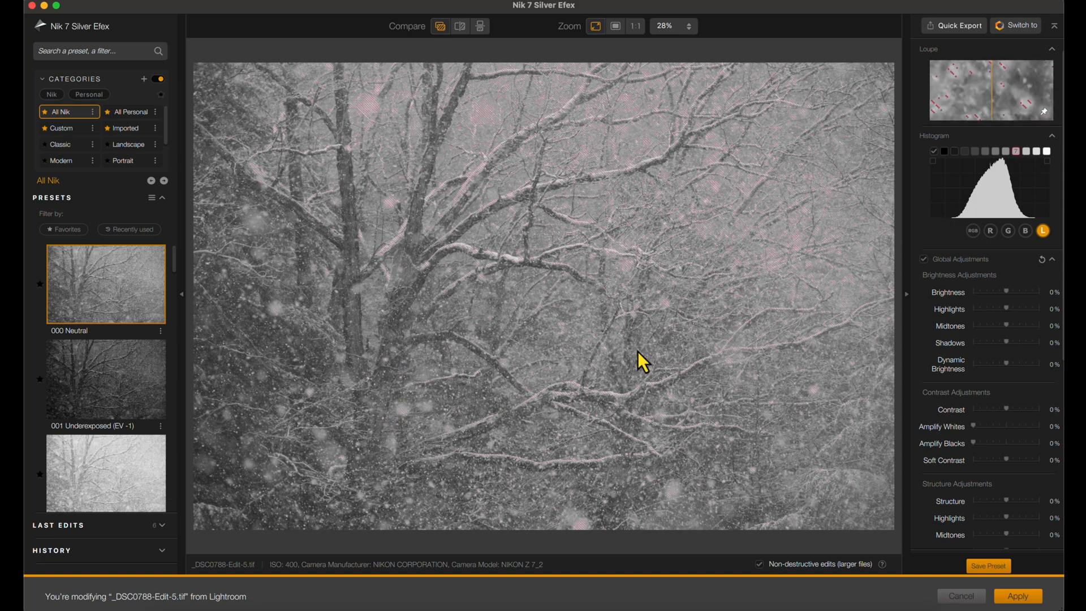
left_click(1047, 151)
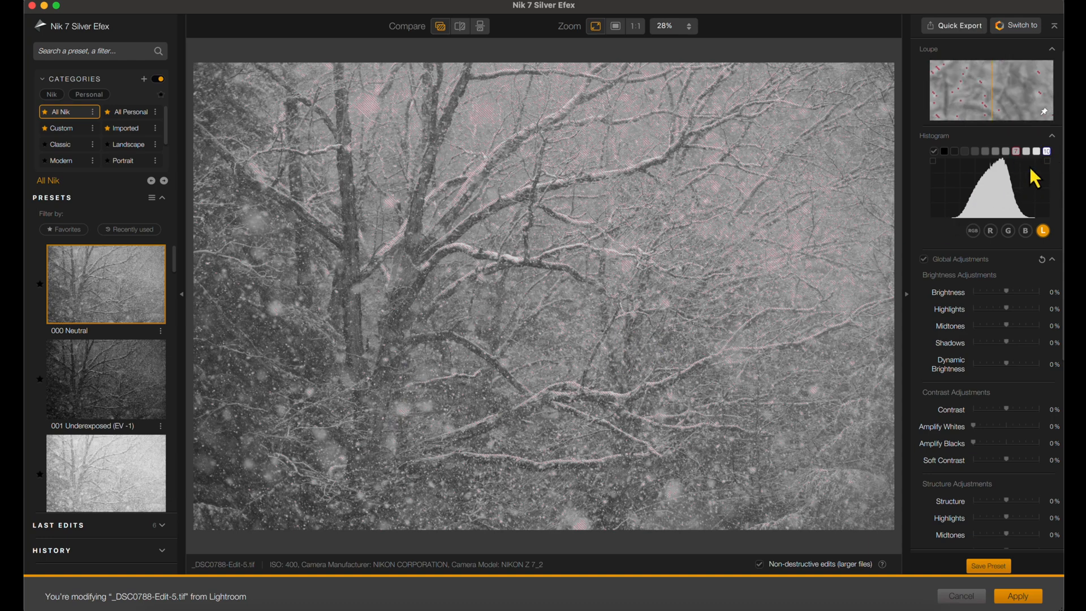
left_click(1016, 152)
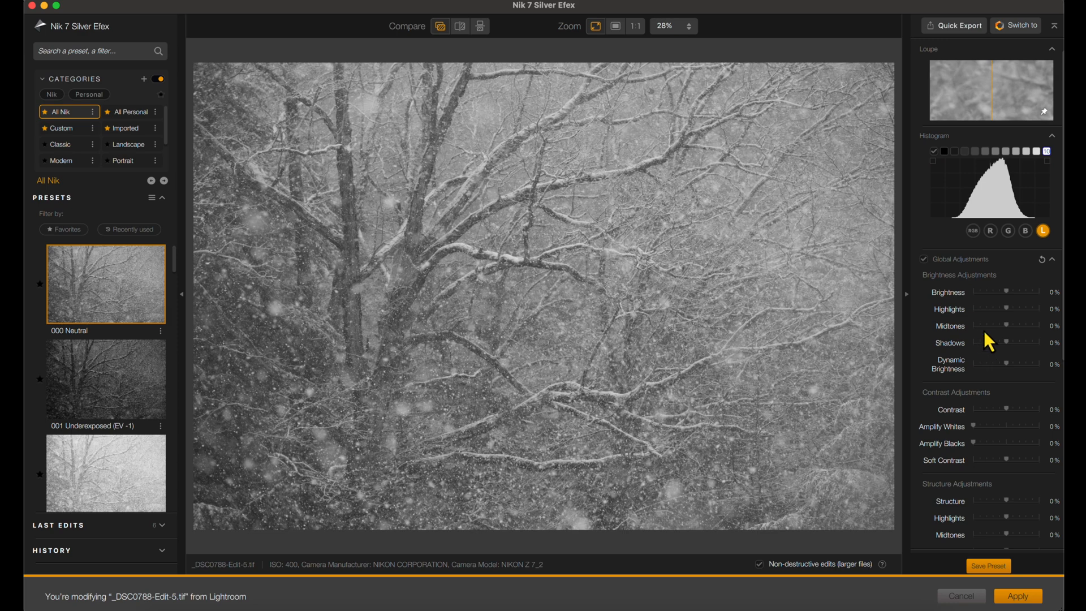
- Open the Film Types settings and preview film simulations such as Ilford PAN F Plus 50, Fomapan 100 Classic and Kodak Plus-X 125PX Pro
scroll(983, 330, "down", 4)
scroll(987, 354, "down", 8)
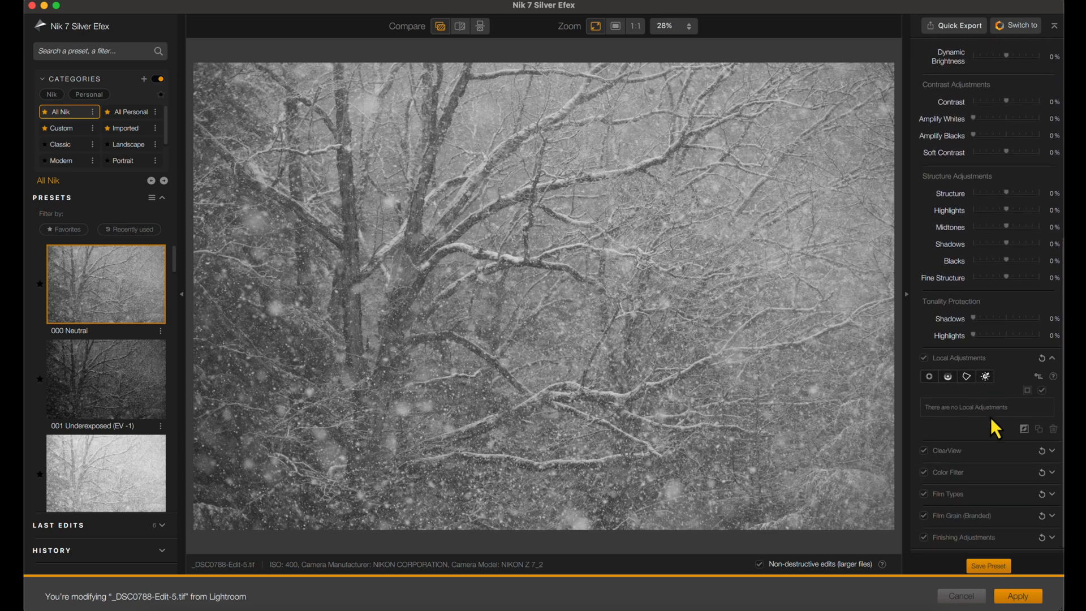
left_click(1053, 495)
scroll(1009, 435, "down", 2)
scroll(1009, 436, "down", 10)
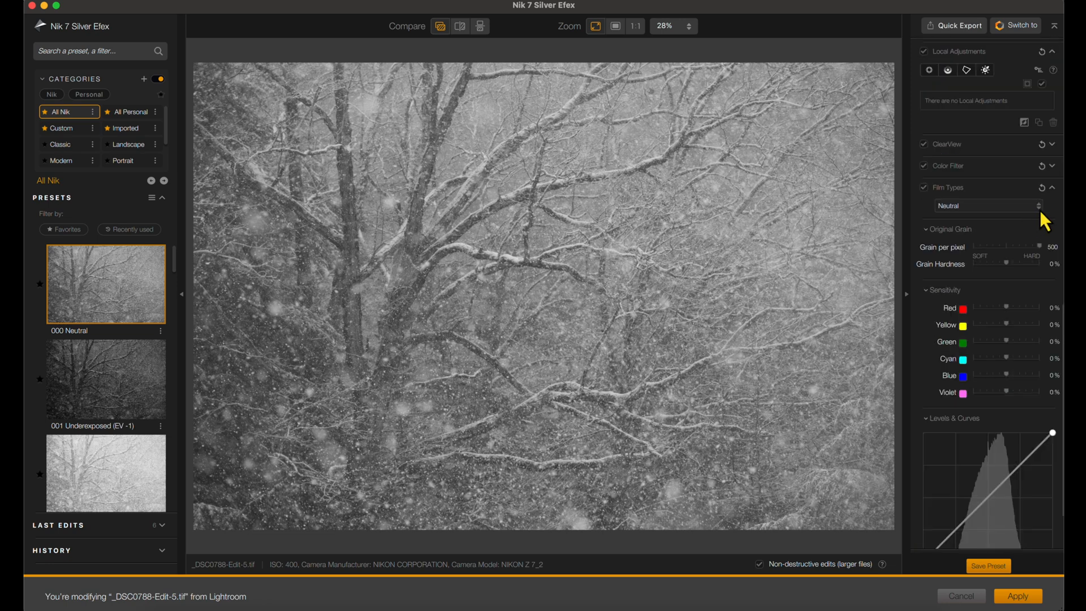
left_click(1039, 207)
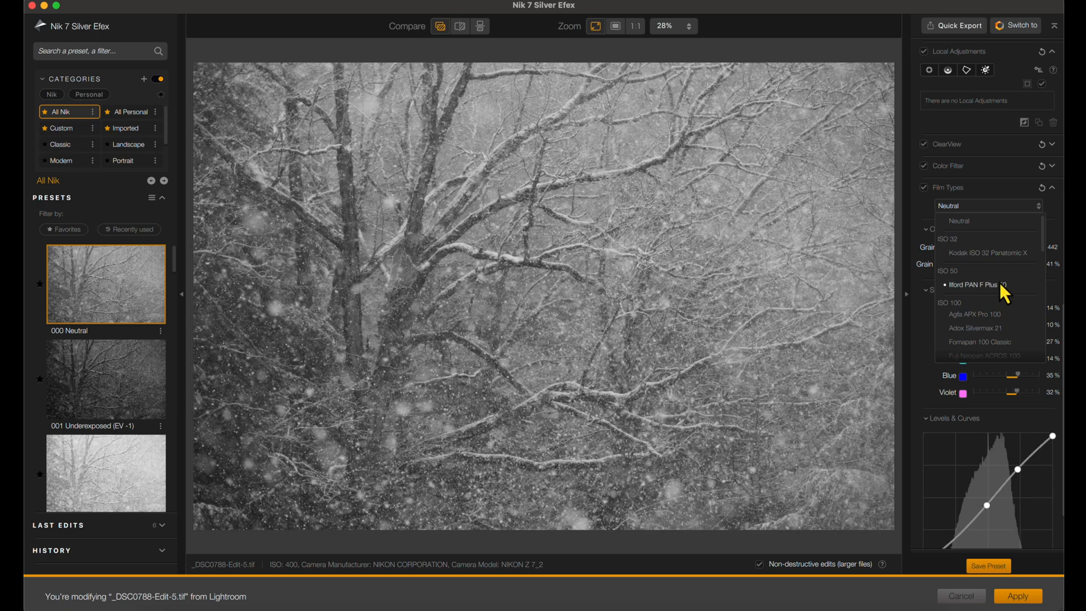
scroll(986, 315, "down", 3)
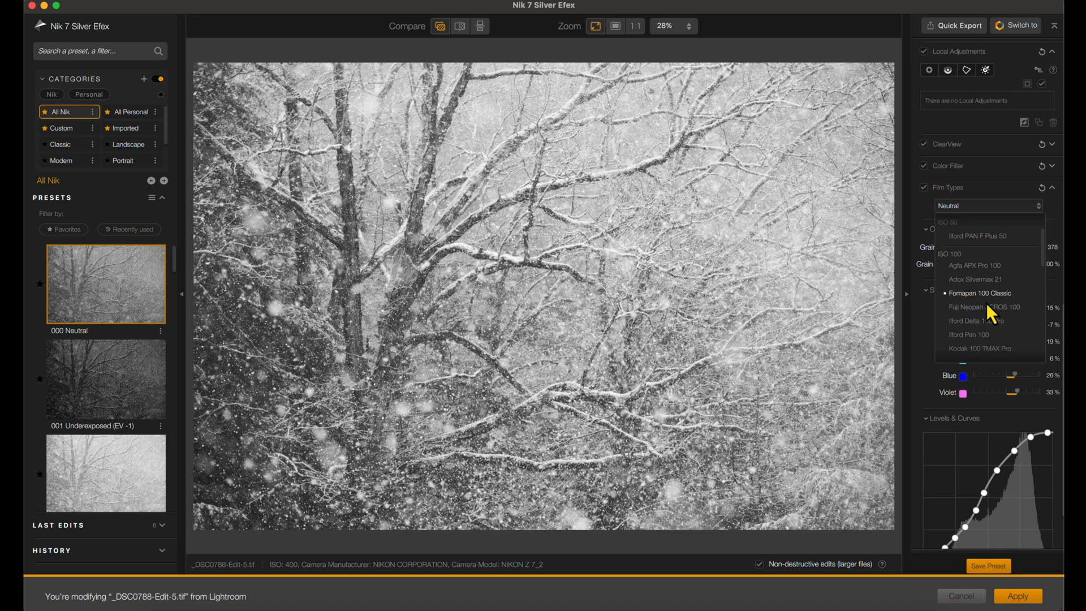
scroll(987, 309, "up", 2)
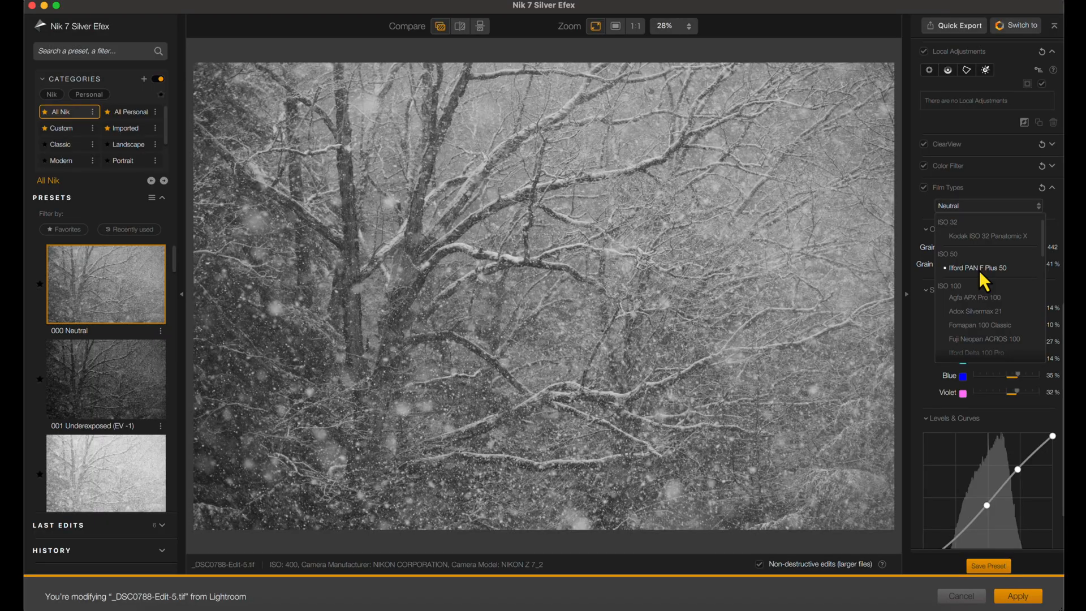
scroll(978, 308, "down", 4)
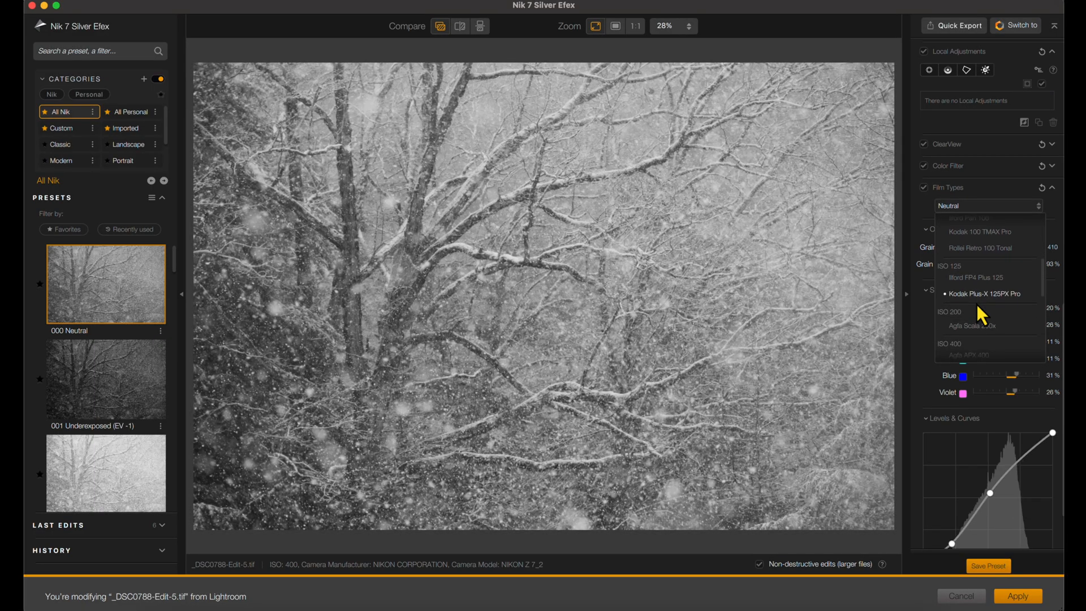
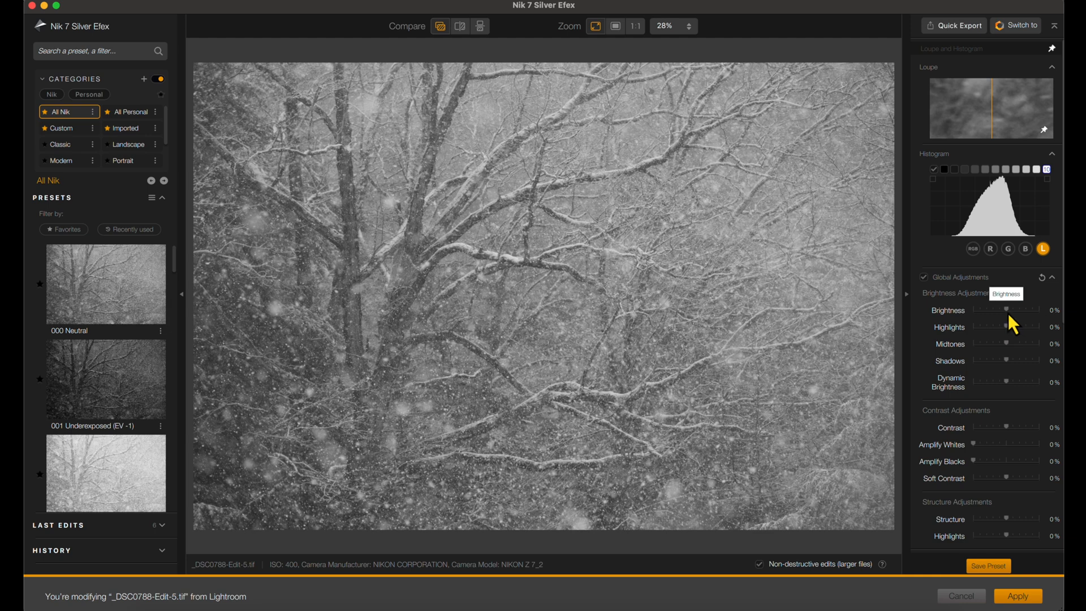
- Try and reset the global Brightness and Midtones adjustments, and set the brightness Highlights to 34%
left_click_drag(1009, 312, 1012, 314)
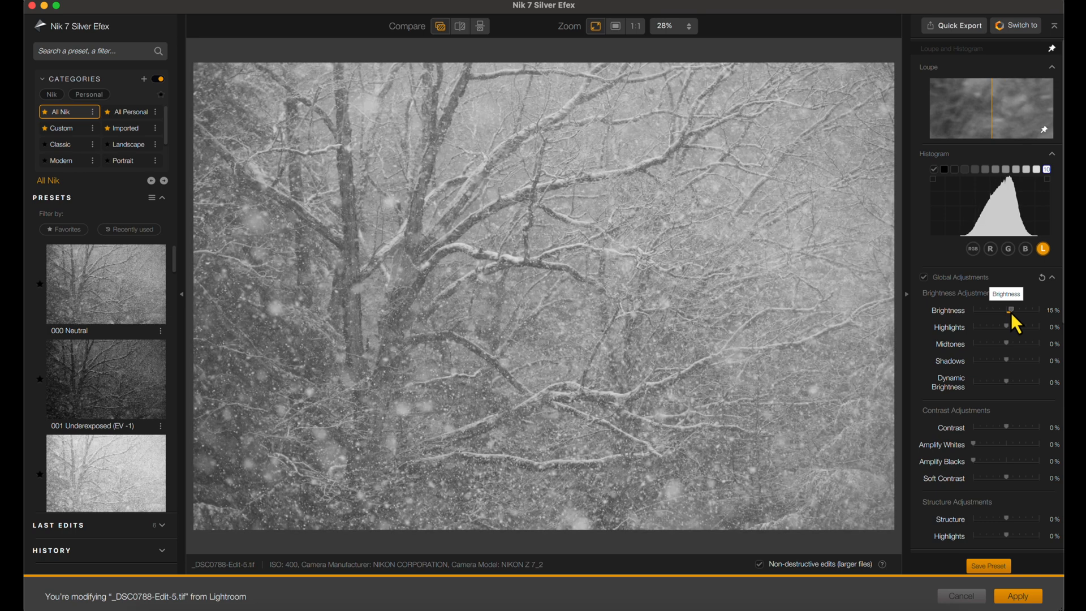
double_click(1012, 312)
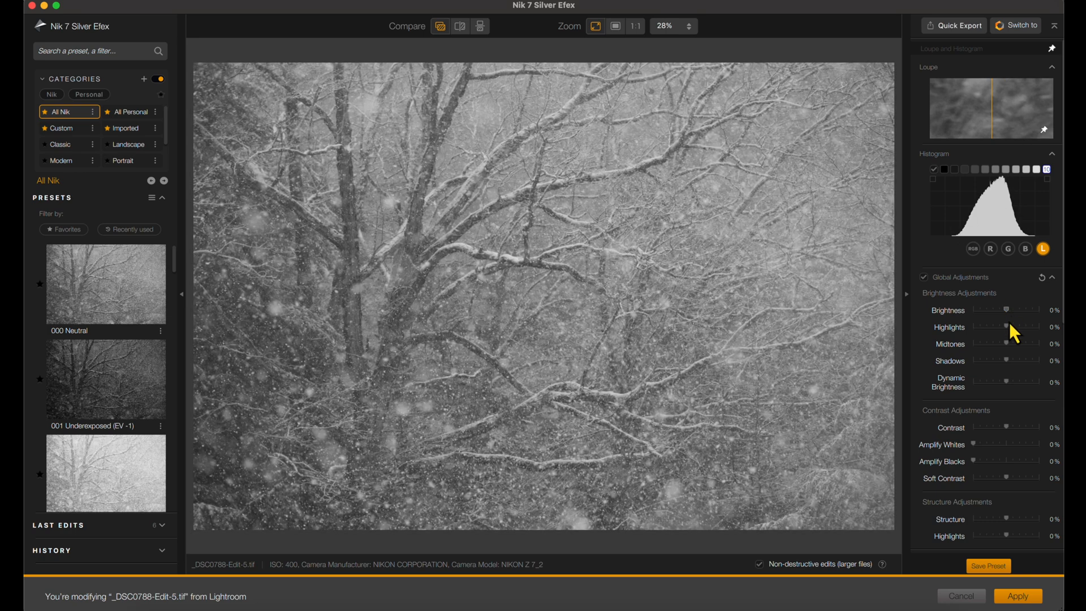
left_click_drag(1007, 328, 1012, 328)
left_click_drag(1016, 328, 1017, 329)
mouse_move(1006, 344)
left_mouse_down()
mouse_move(1019, 345)
mouse_move(1009, 345)
left_mouse_up()
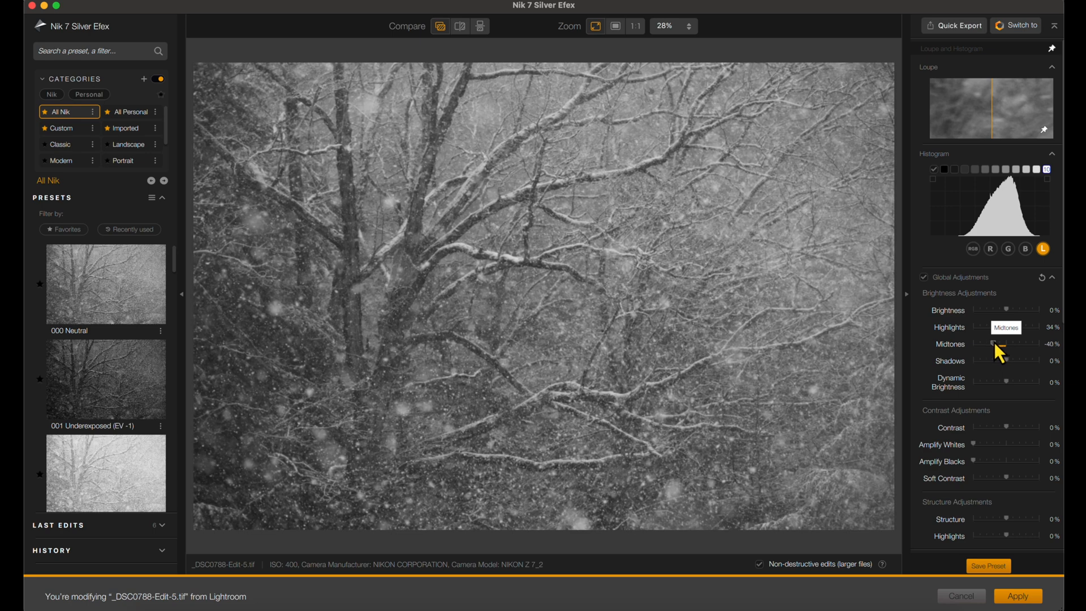
left_click_drag(990, 343, 1004, 344)
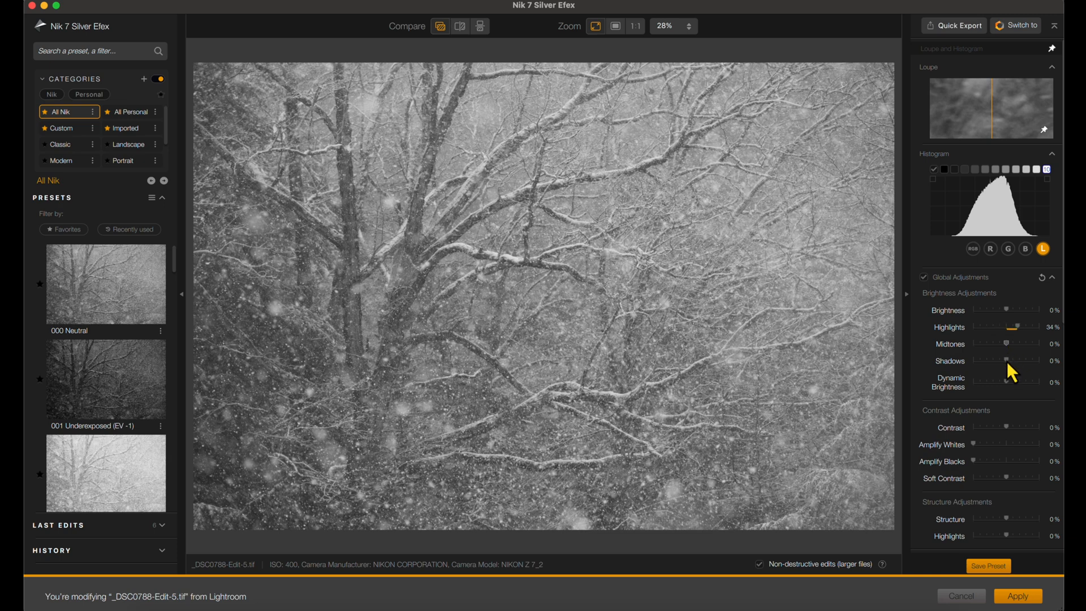
- Set the brightness Shadows to -21% and Dynamic Brightness to 27%
left_click_drag(1003, 361, 999, 362)
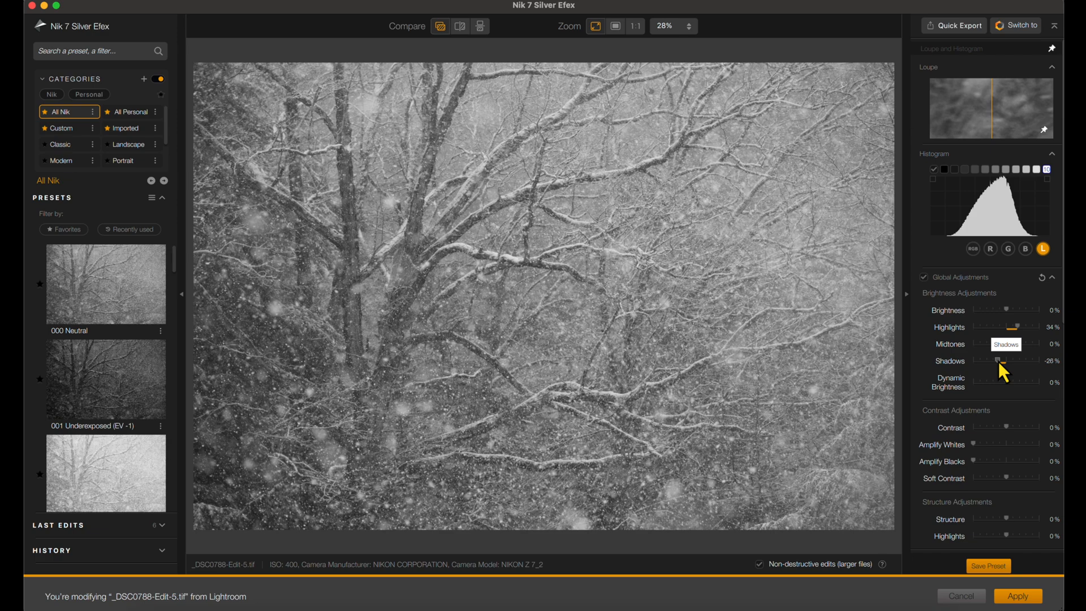
left_click_drag(999, 361, 1000, 362)
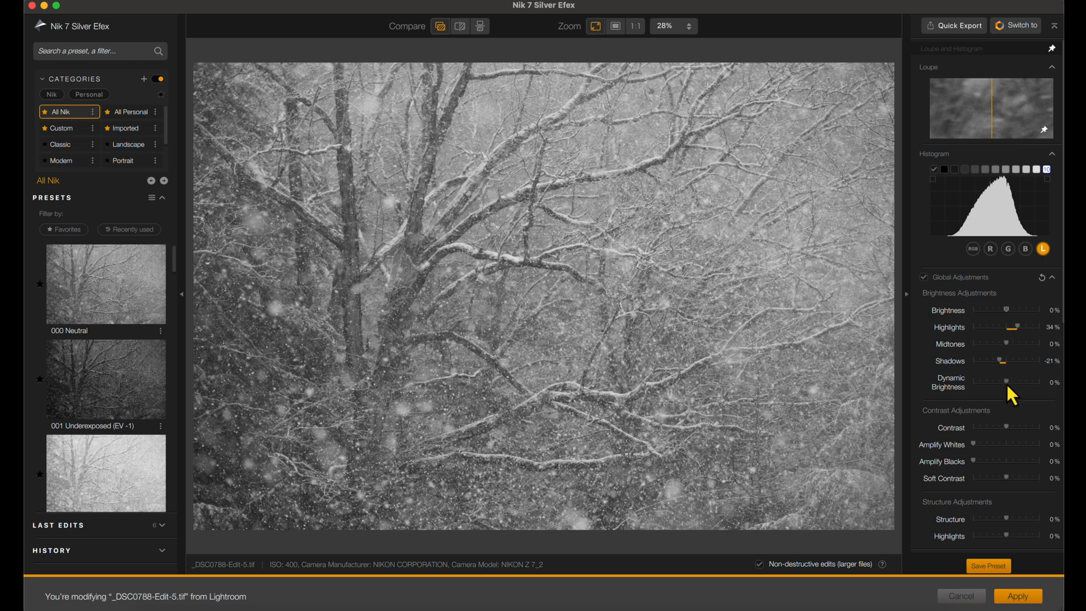
left_click_drag(1007, 385, 1015, 382)
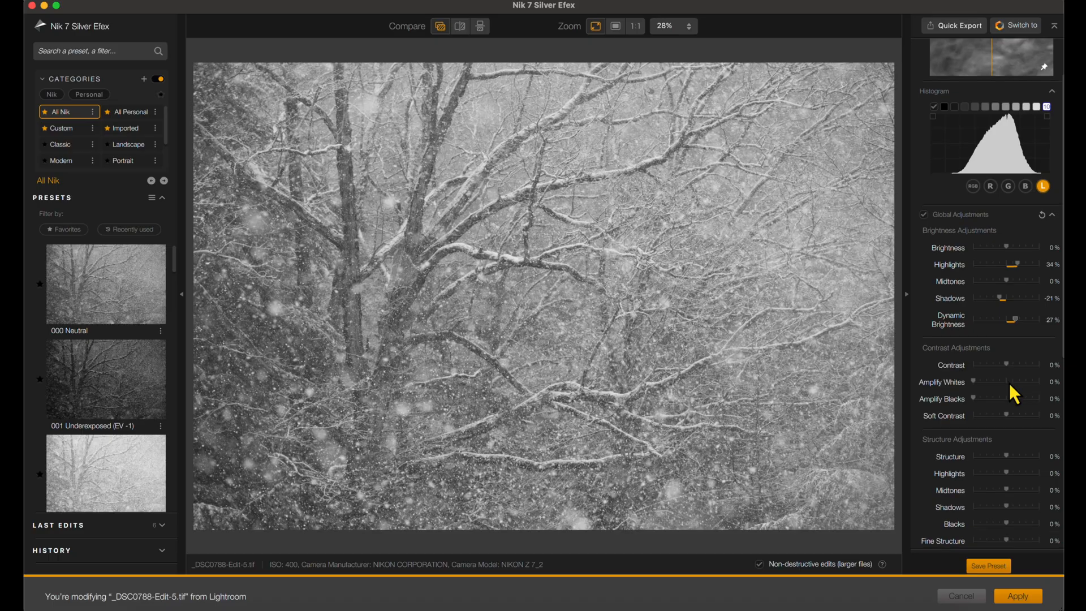
- Set the global Contrast to 20% and compare the photo with the original using quick compare
scroll(1009, 382, "down", 1)
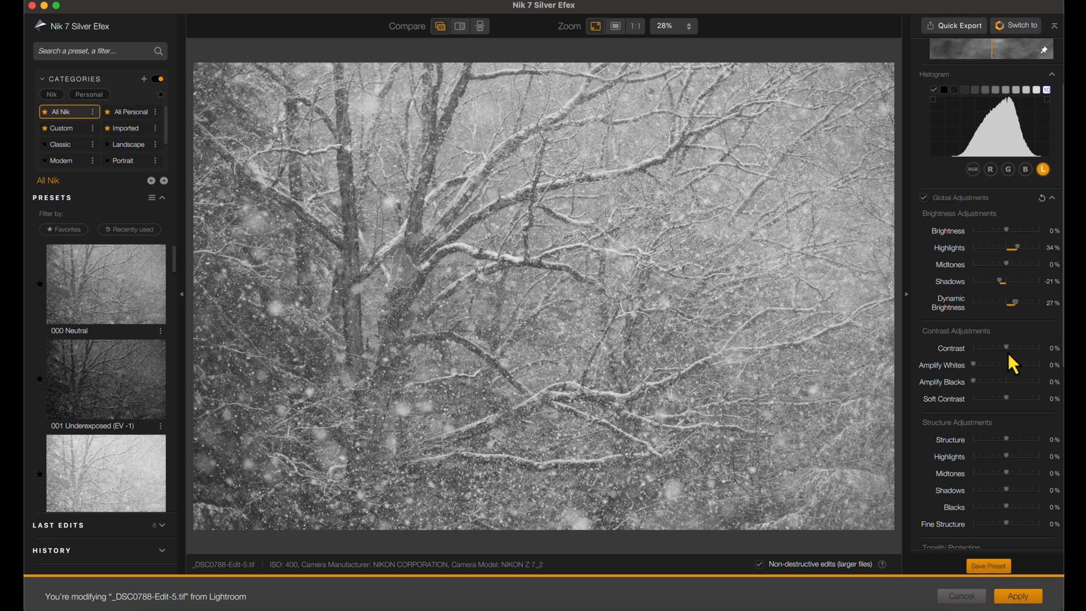
left_click_drag(1013, 348, 1013, 351)
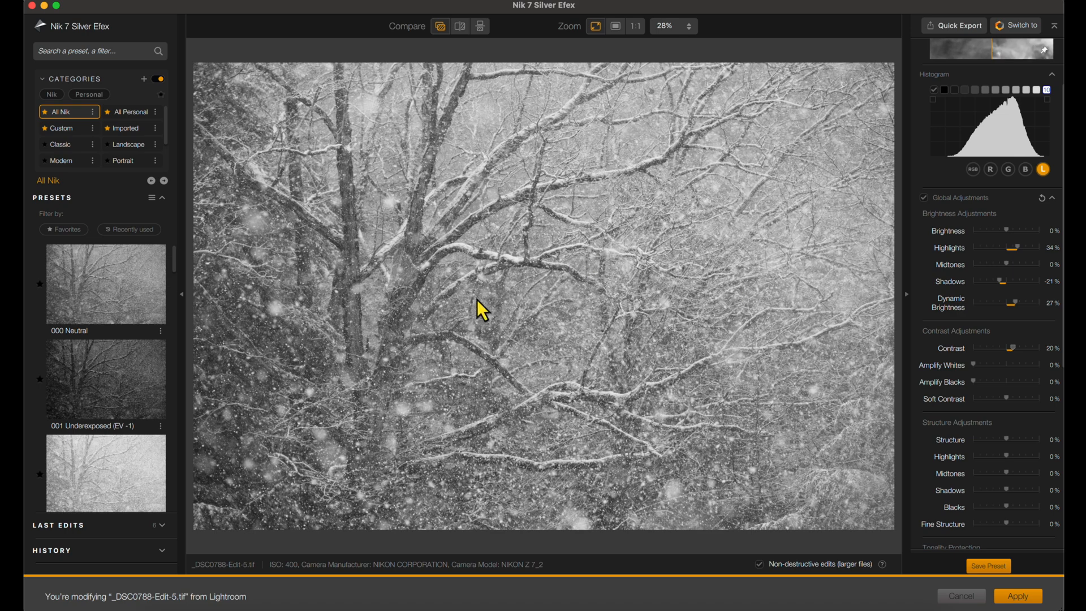
left_click(440, 28)
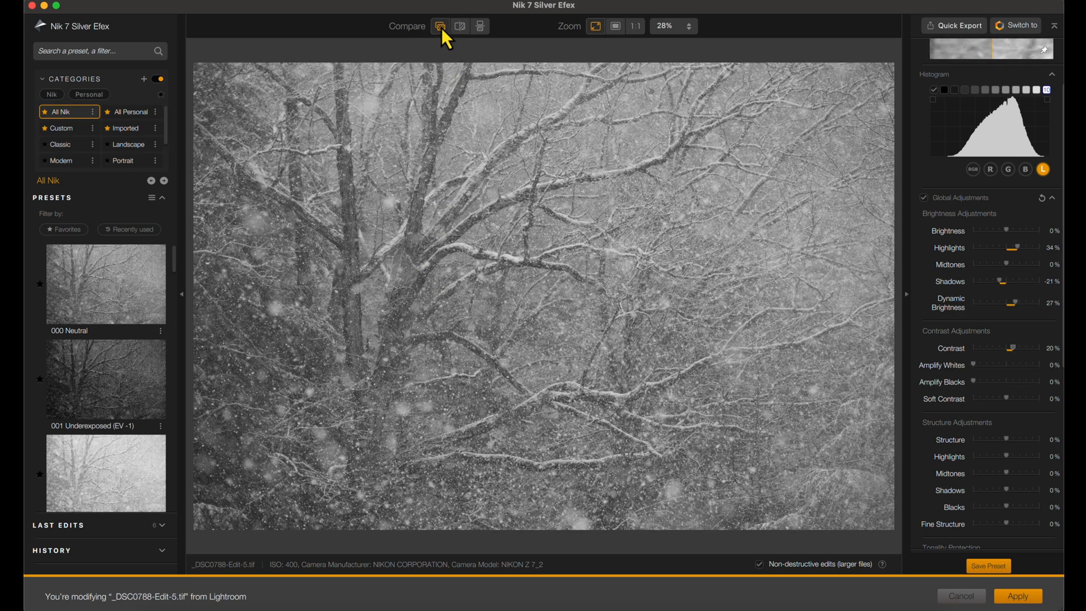
left_click(441, 29)
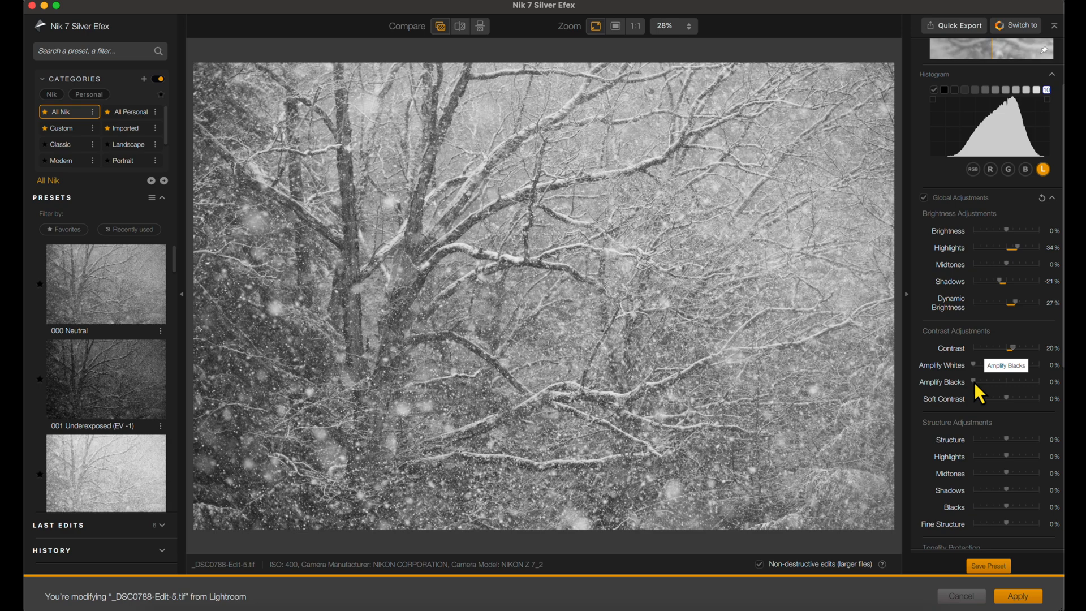
- Set the contrast adjustments to Amplify Blacks 31%, Amplify Whites 7% and Soft Contrast 11%
left_click_drag(981, 383, 992, 383)
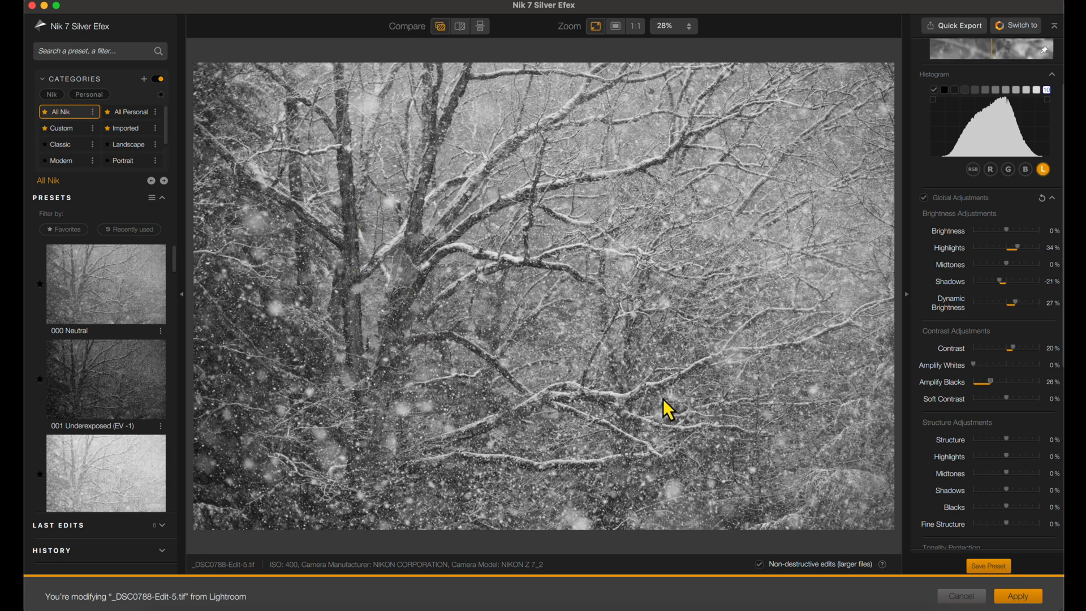
double_click(992, 381)
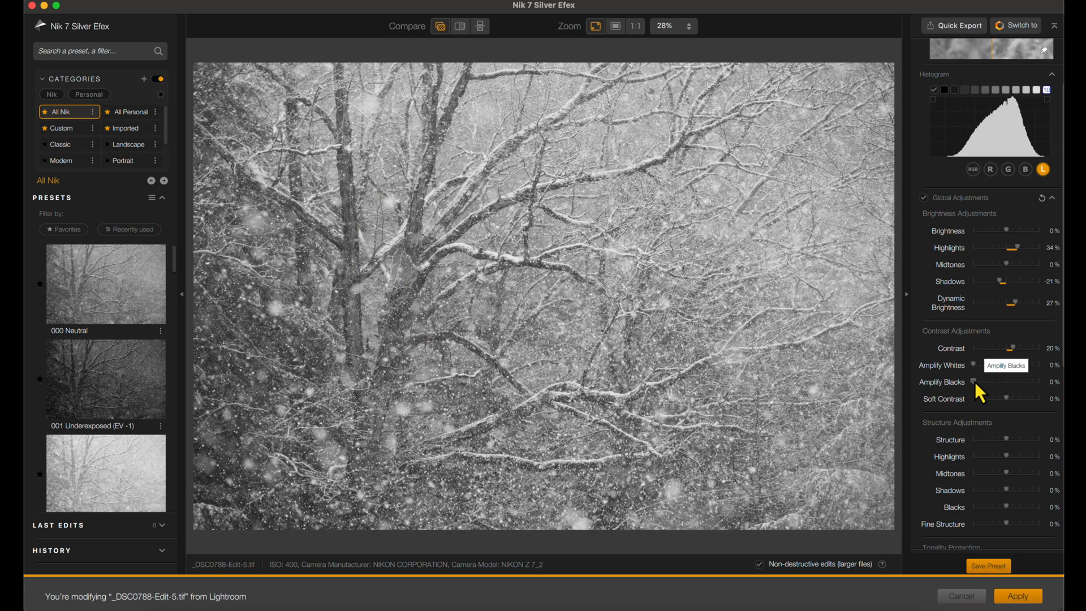
left_click_drag(979, 383, 994, 384)
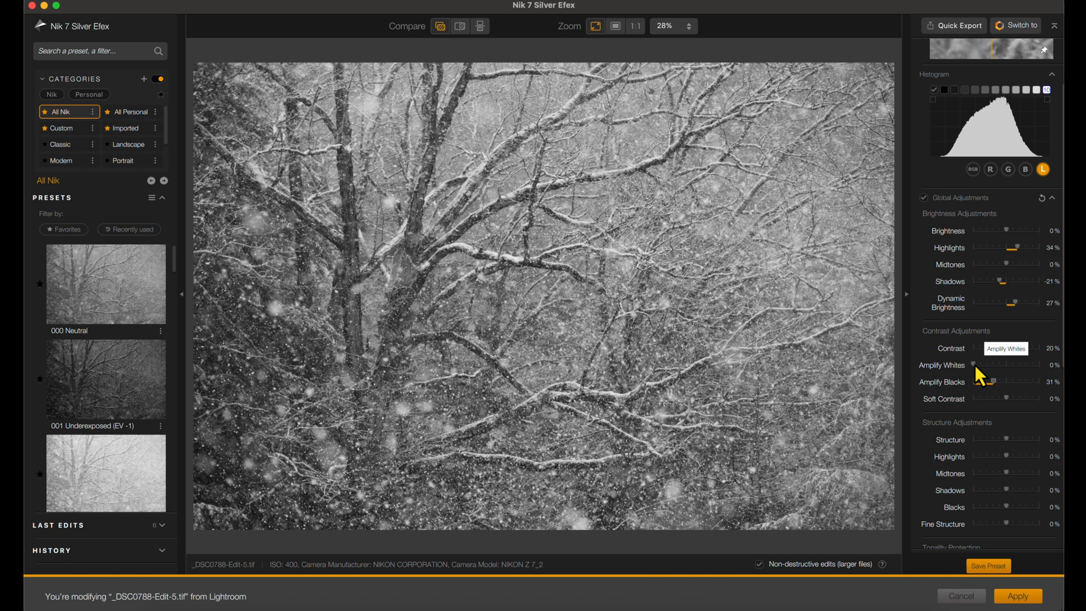
left_click_drag(973, 366, 980, 365)
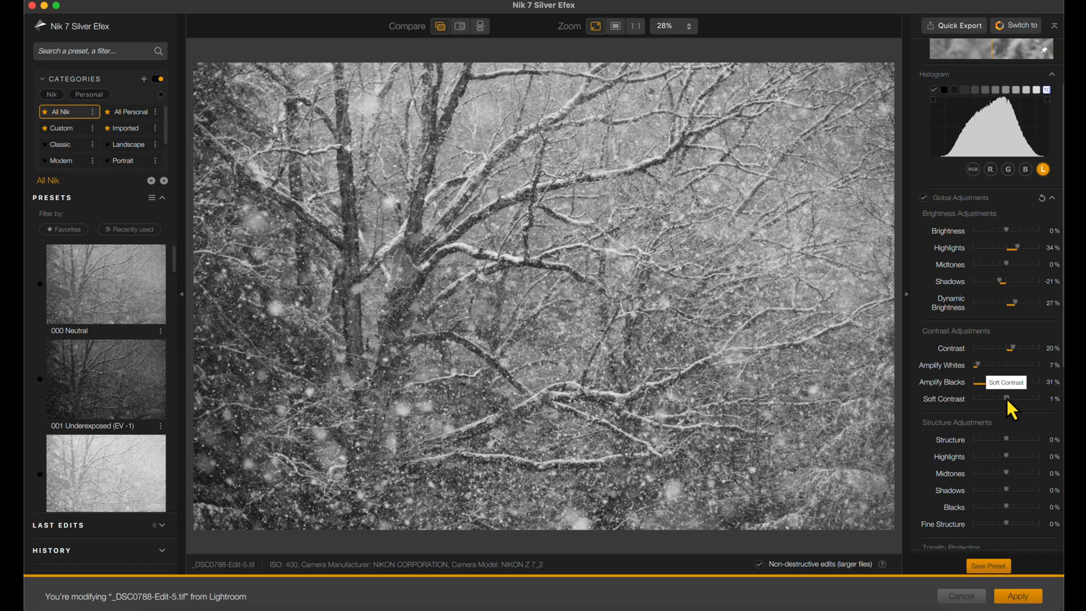
left_click_drag(1008, 399, 1010, 398)
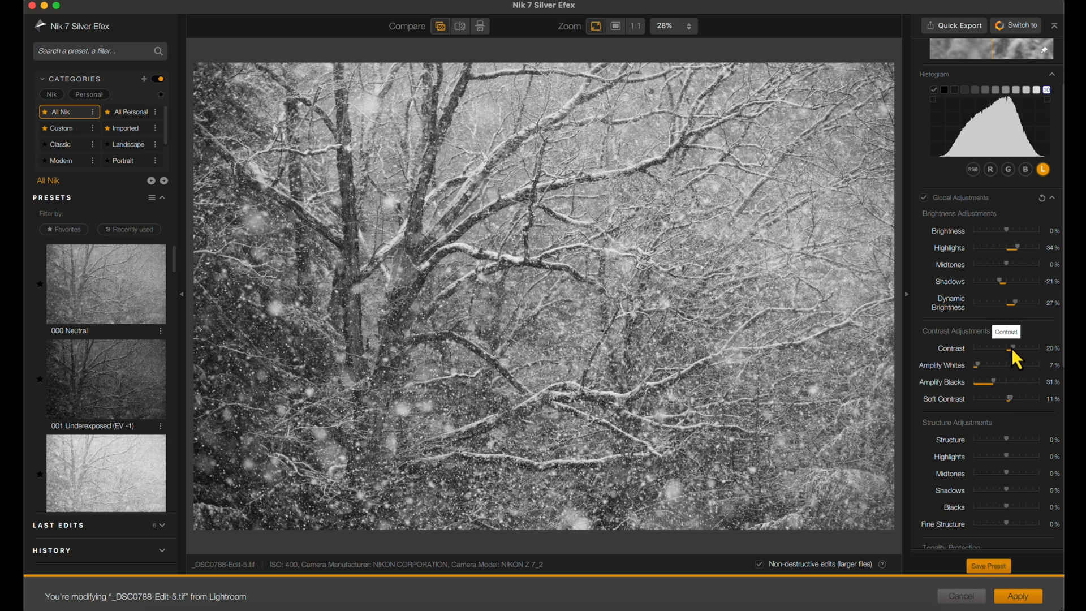
- Review the brightness and contrast settings and toggle quick compare against the original
scroll(1013, 356, "down", 1)
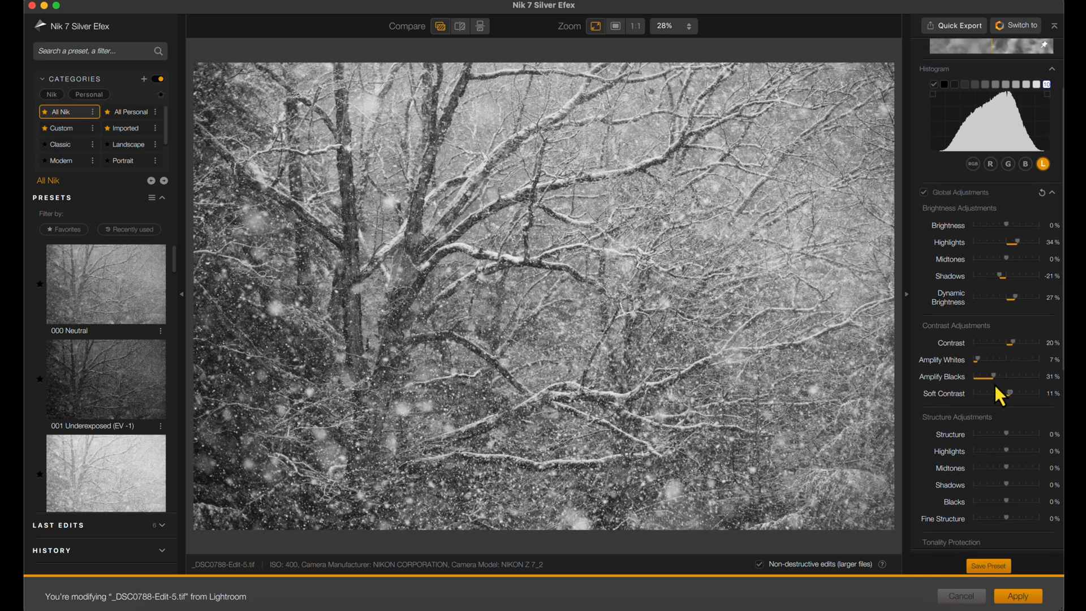
scroll(963, 389, "up", 2)
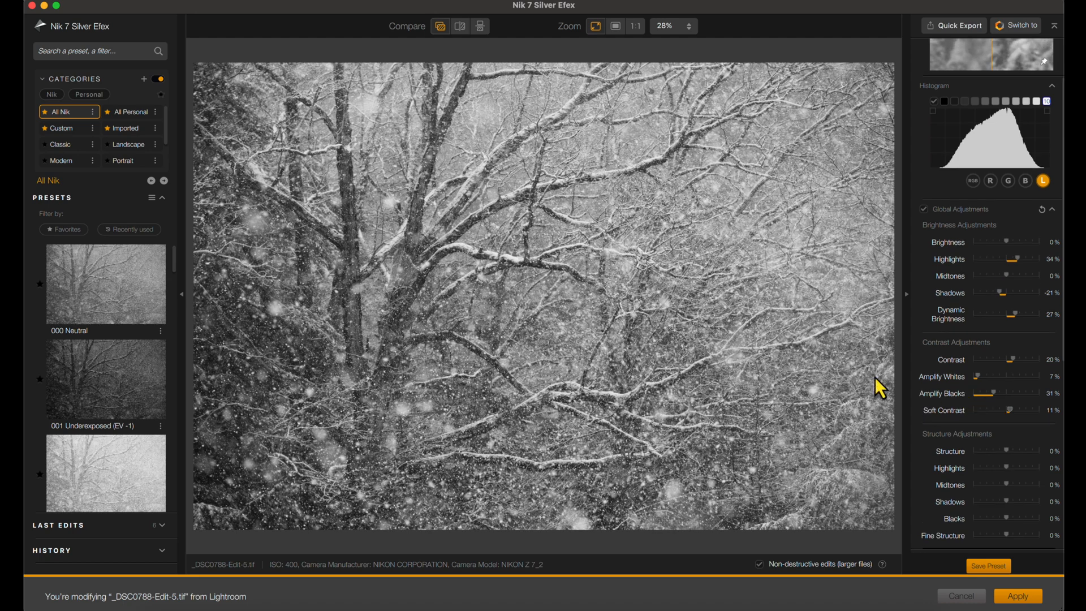
left_click(440, 29)
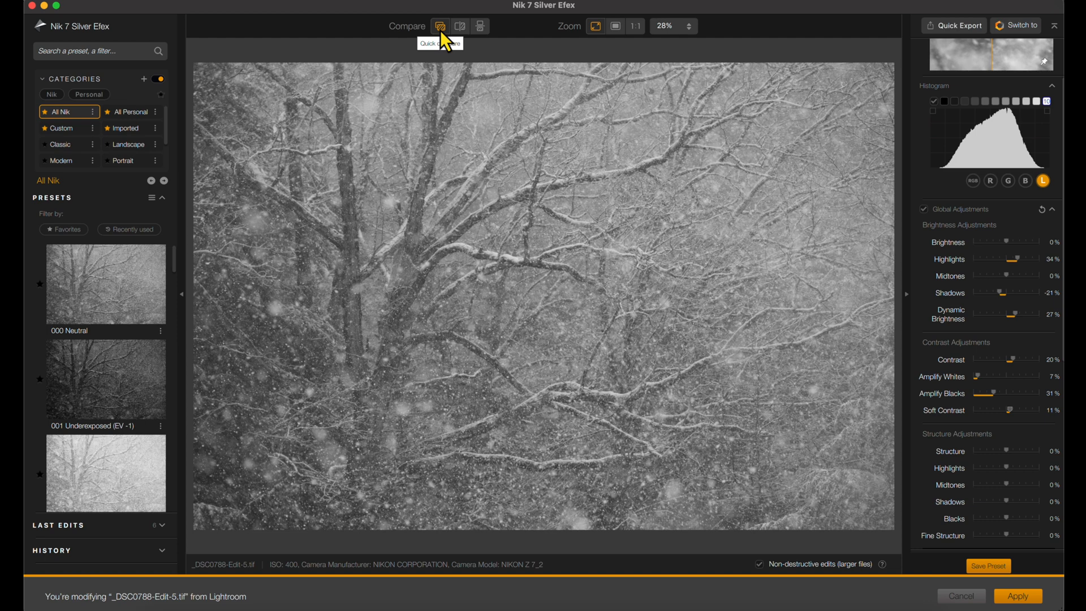
left_click(440, 30)
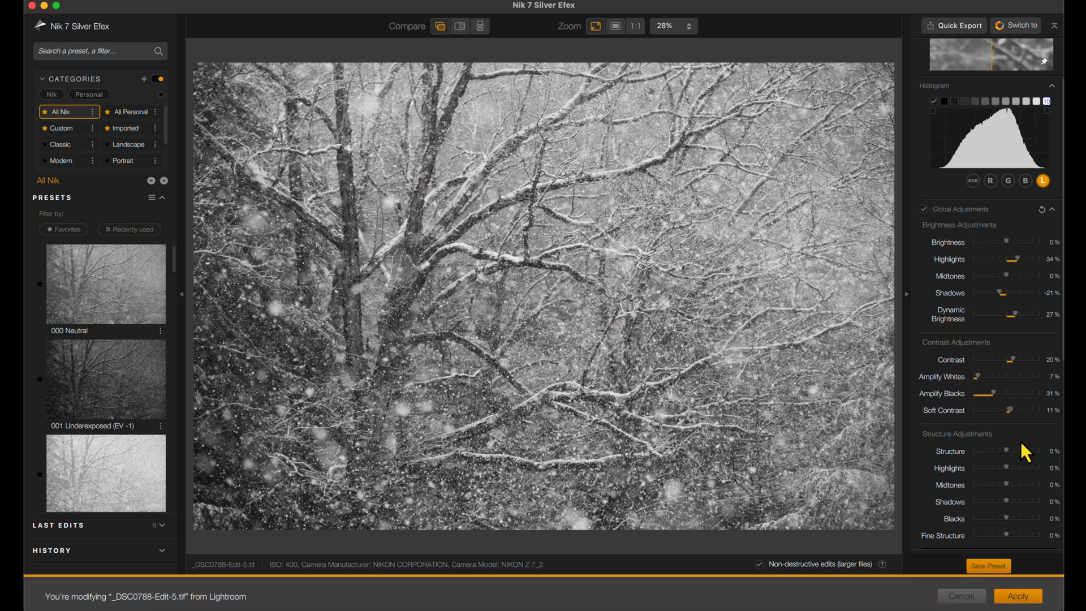
- Set the structure adjustments to Highlights -11%, Shadows 12%, Blacks 28% and Fine Structure 16%
scroll(1025, 450, "down", 2)
scroll(1022, 443, "down", 3)
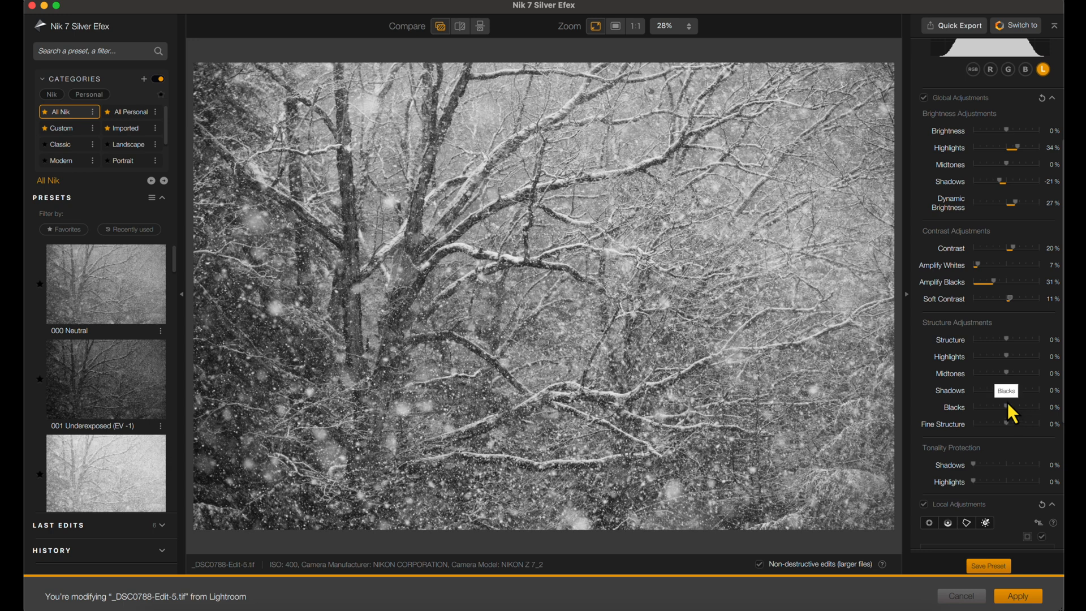
left_click_drag(1007, 340, 1016, 341)
scroll(999, 360, "down", 2)
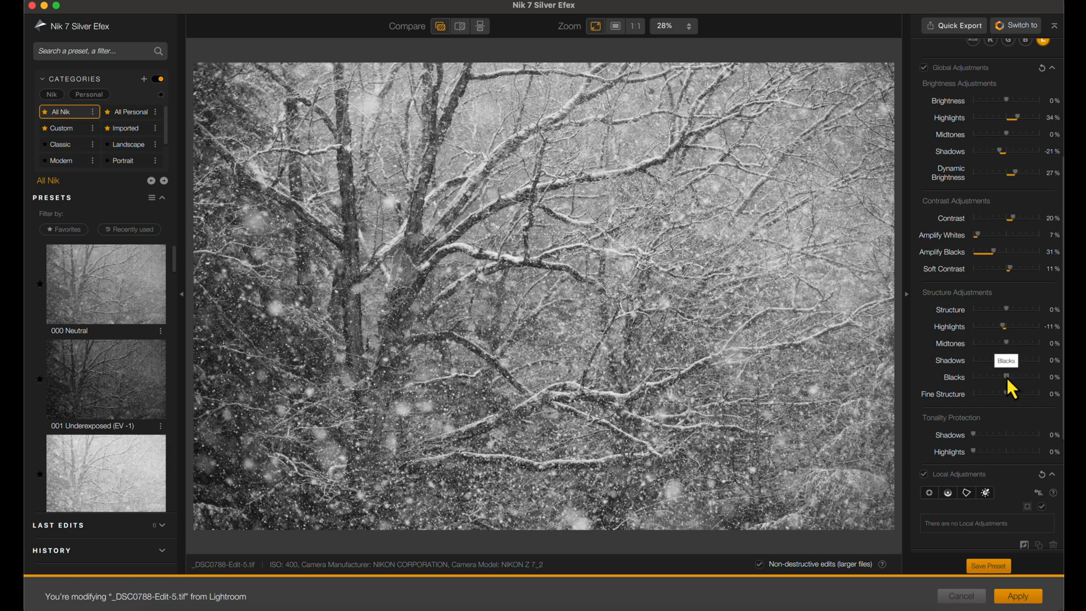
left_click_drag(1014, 378, 1016, 379)
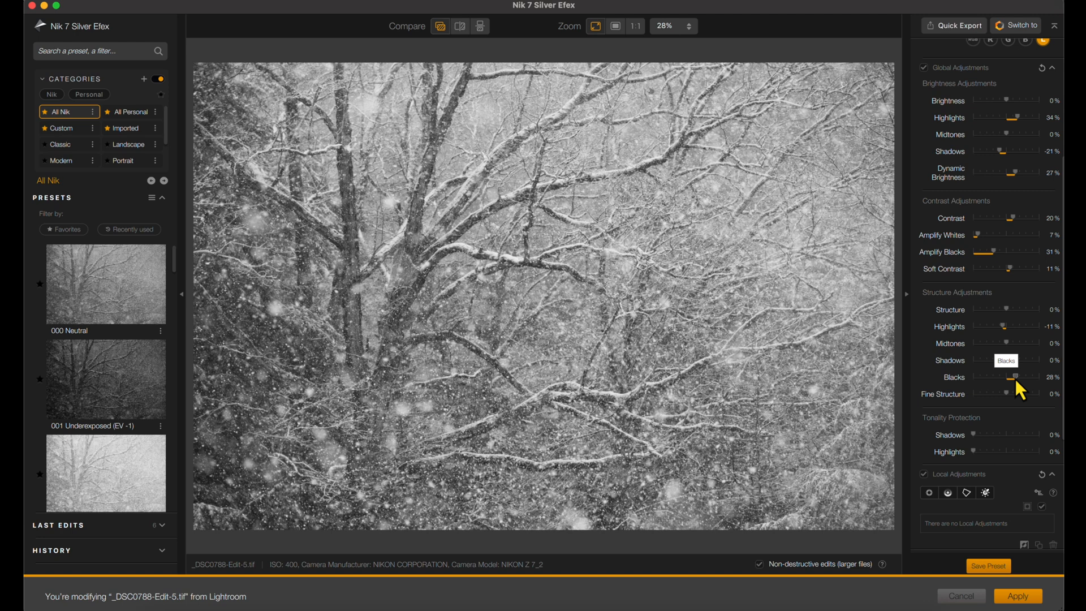
left_click_drag(1007, 360, 1010, 360)
- Set the Tonality Protection to 42% for Shadows and 47% for Highlights
scroll(987, 382, "down", 3)
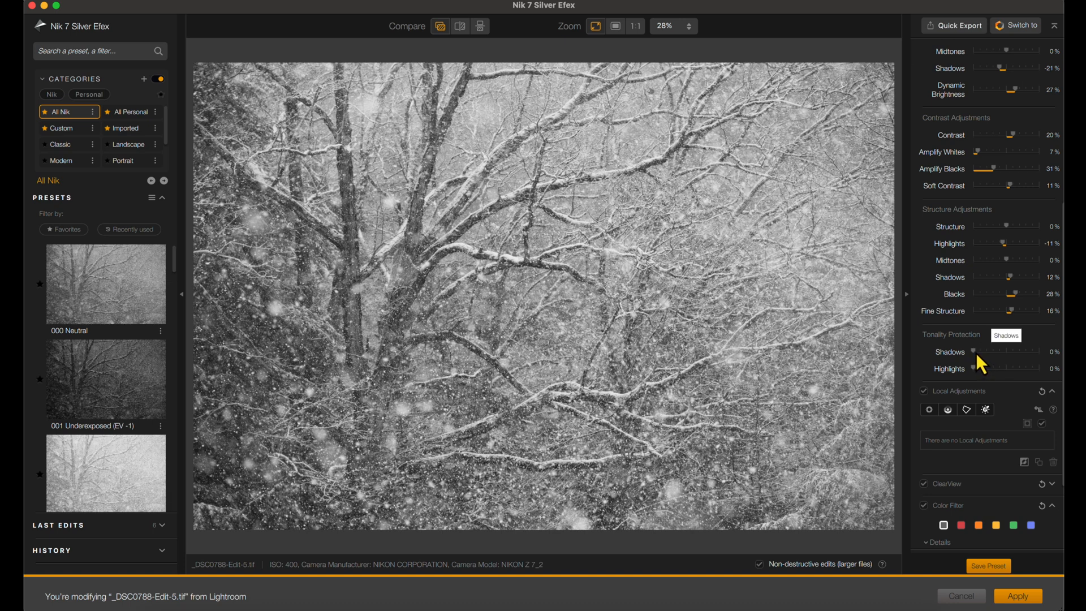
left_click_drag(979, 357, 1004, 363)
left_click_drag(976, 369, 1003, 368)
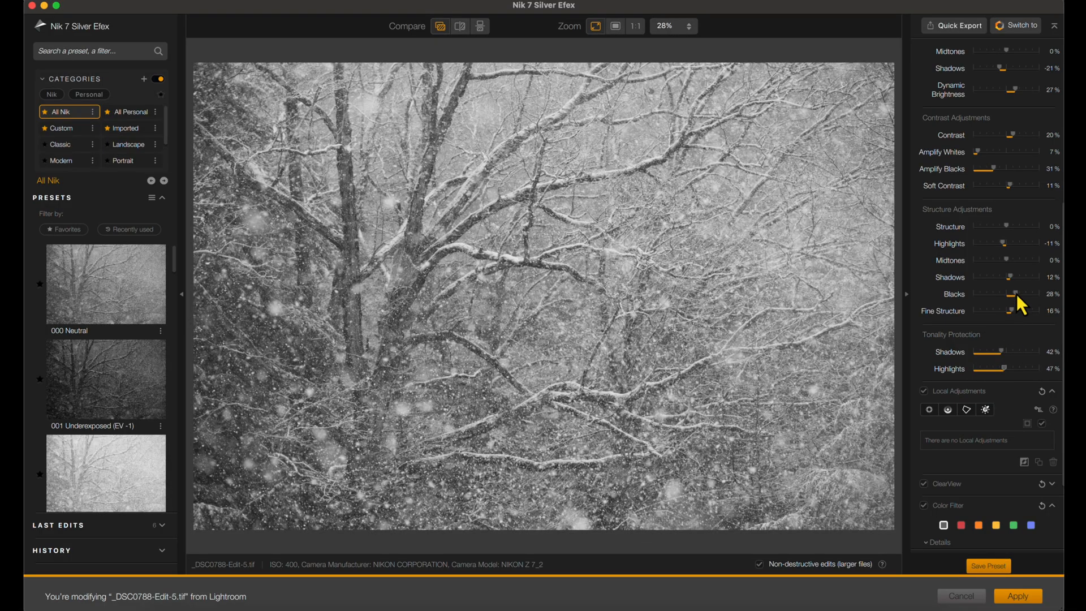
- Raise Amplify Blacks to 78% and Amplify Whites to 17%, and compare the result with the original
scroll(1017, 294, "up", 3)
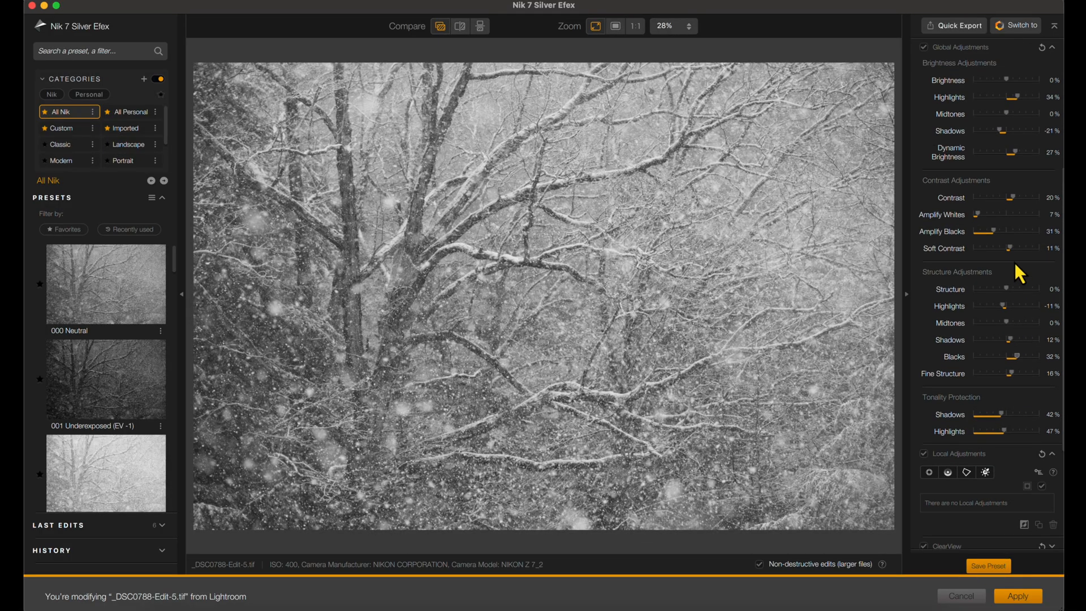
left_click_drag(995, 232, 1007, 234)
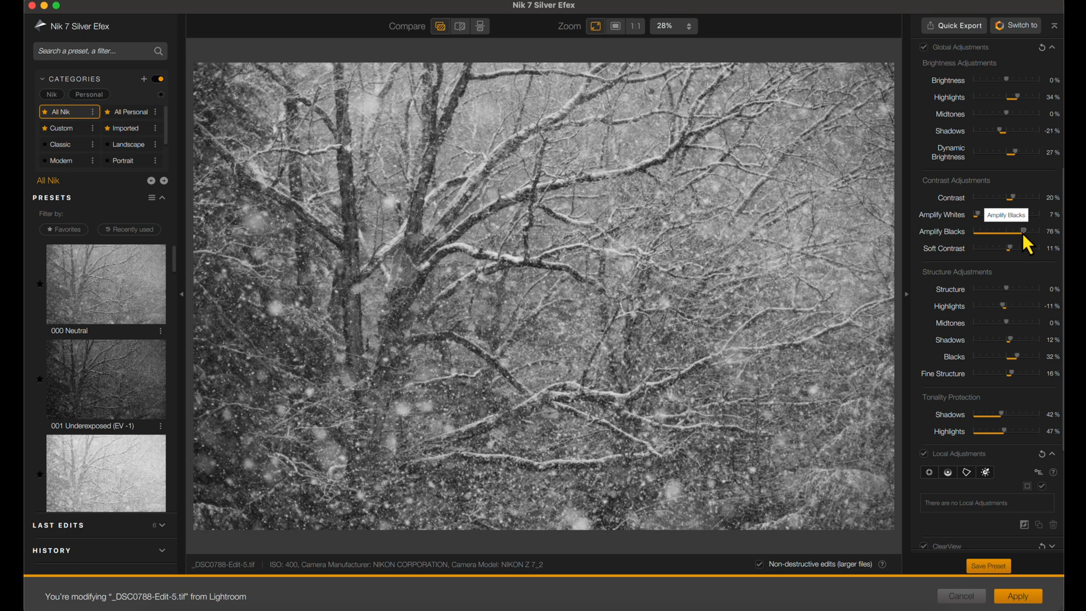
left_click_drag(1022, 233, 1024, 233)
left_click_drag(979, 215, 990, 216)
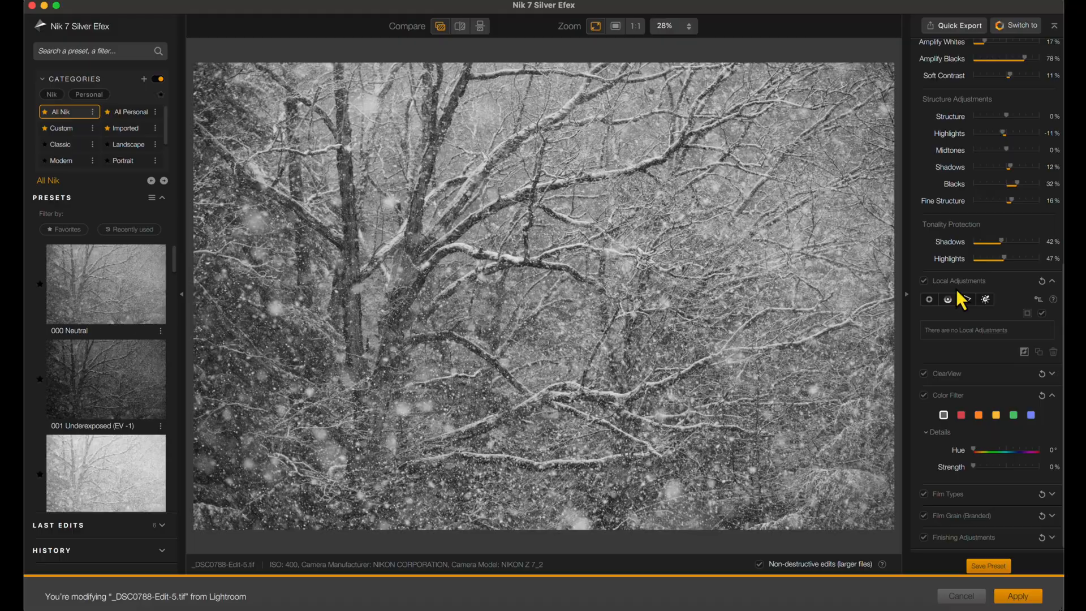
left_click(440, 29)
- Place a local control point on the dark trunk left of the main tree and stretch its elliptical area across most of the photo
left_click(928, 300)
left_click(349, 216)
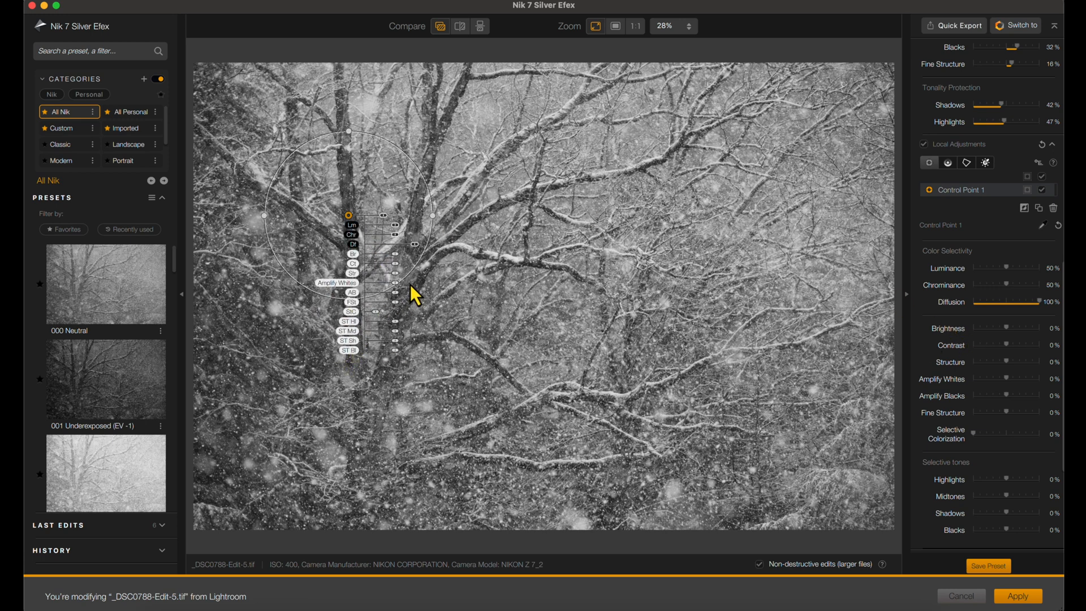
left_click_drag(352, 133, 358, 67)
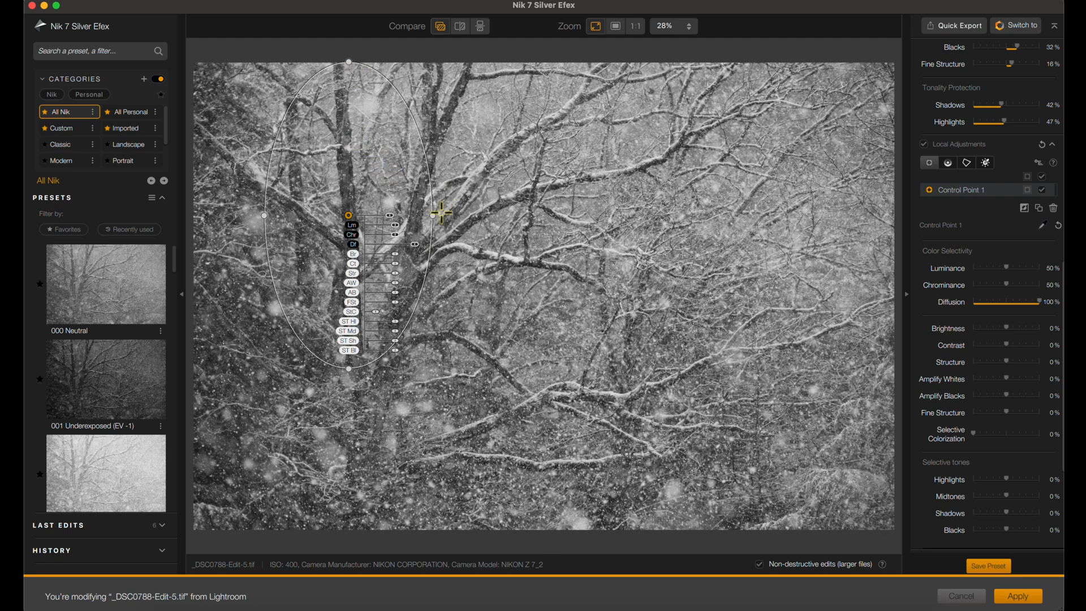
left_click_drag(432, 218, 518, 224)
left_click_drag(349, 526, 383, 436)
left_click_drag(524, 213, 728, 272)
left_click_drag(354, 439, 356, 502)
left_click_drag(727, 221, 841, 250)
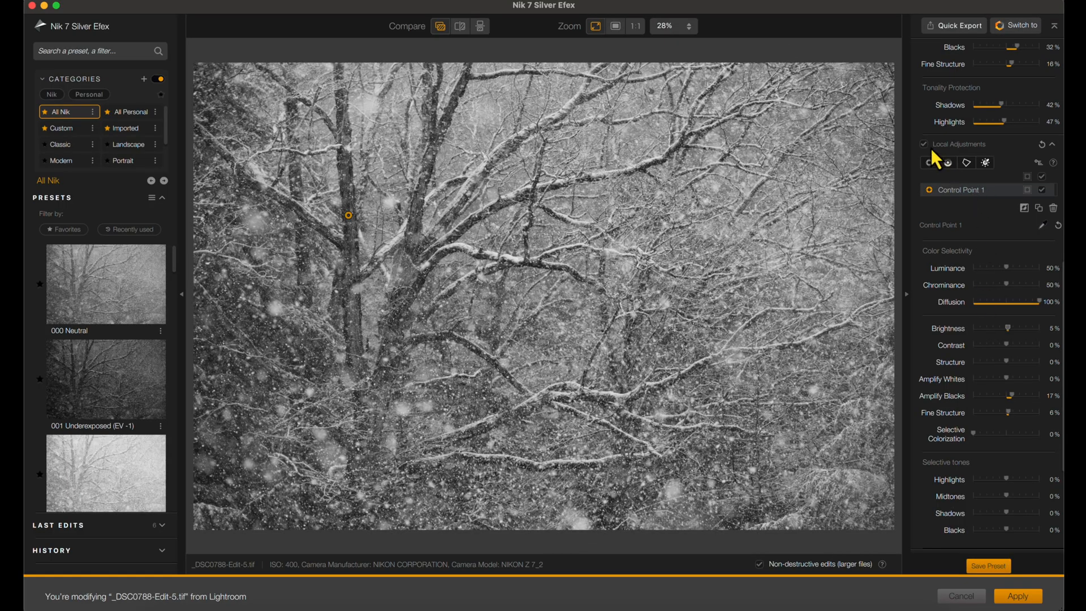
- Collapse the local adjustments, open the ClearView settings and view the original photo with quick compare
left_click(1013, 144)
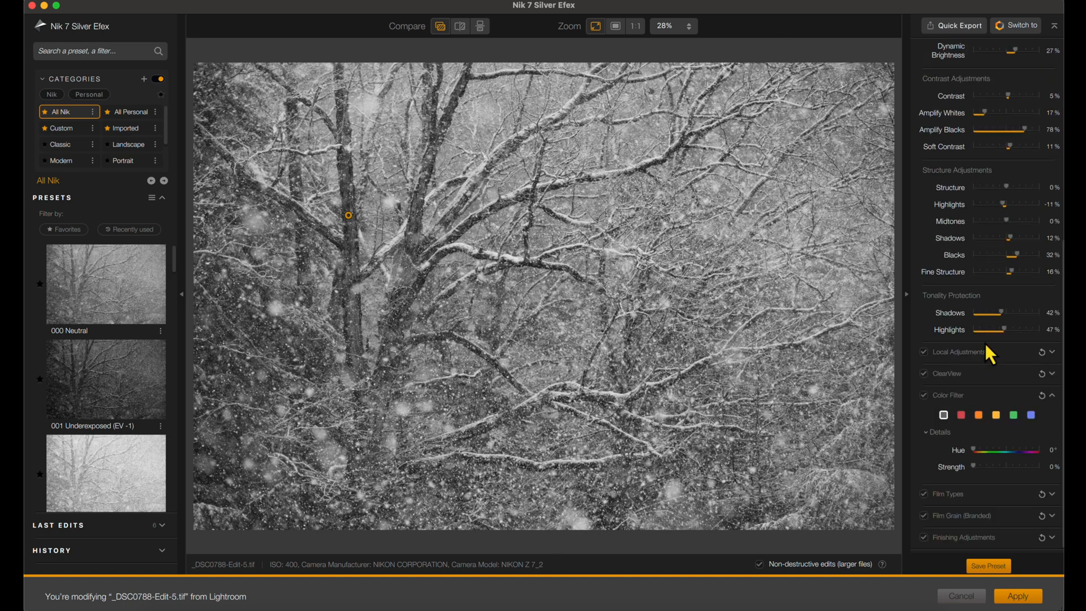
left_click(1053, 374)
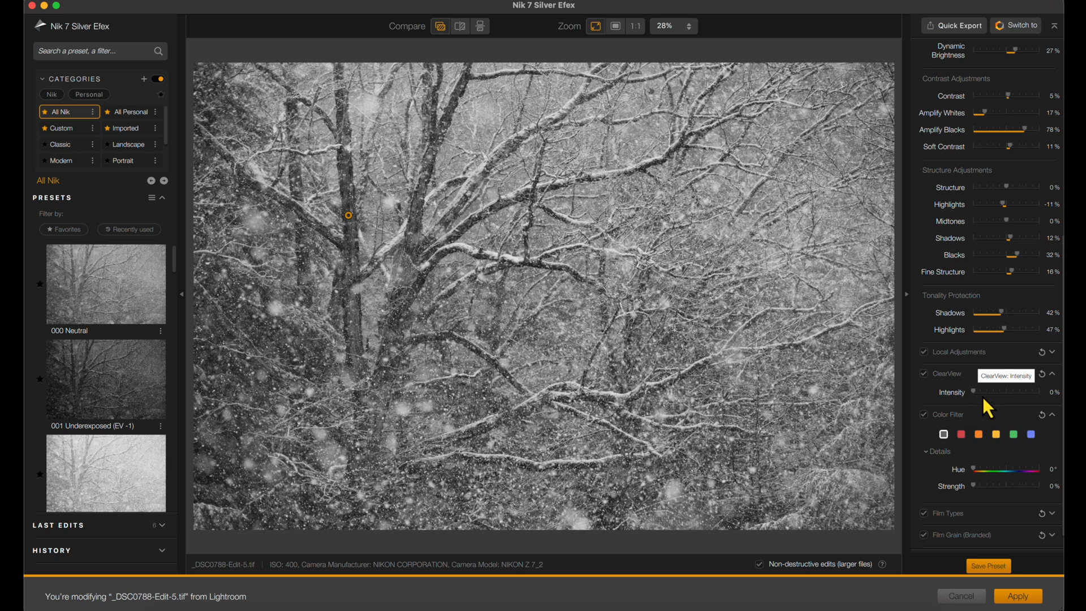
scroll(983, 396, "down", 2)
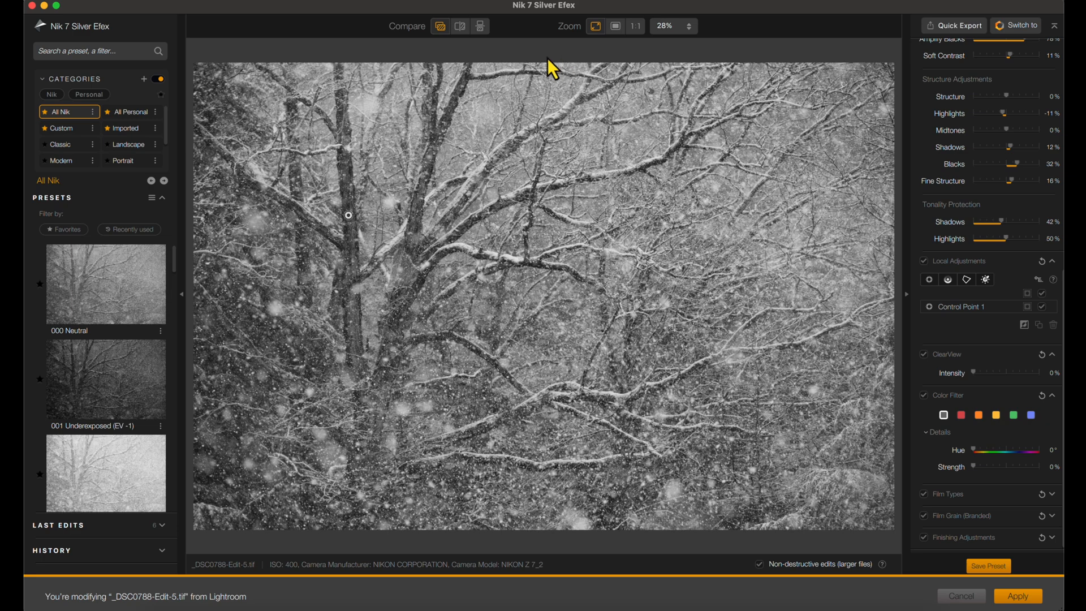
left_click(439, 27)
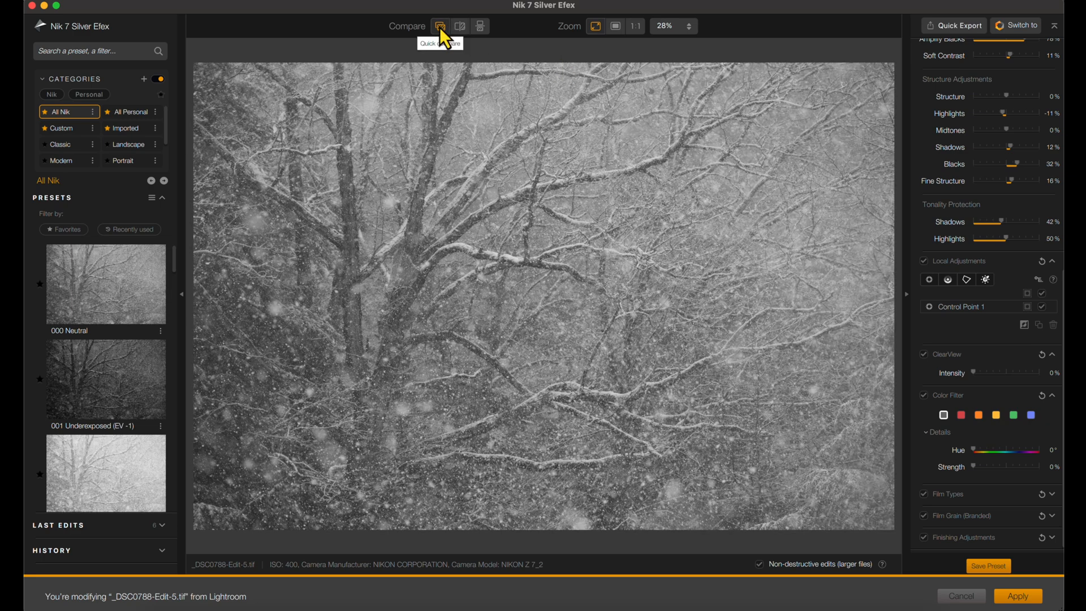
- Compare the edited photo with the original in split view, moving the divider across the tree branches
left_click(440, 27)
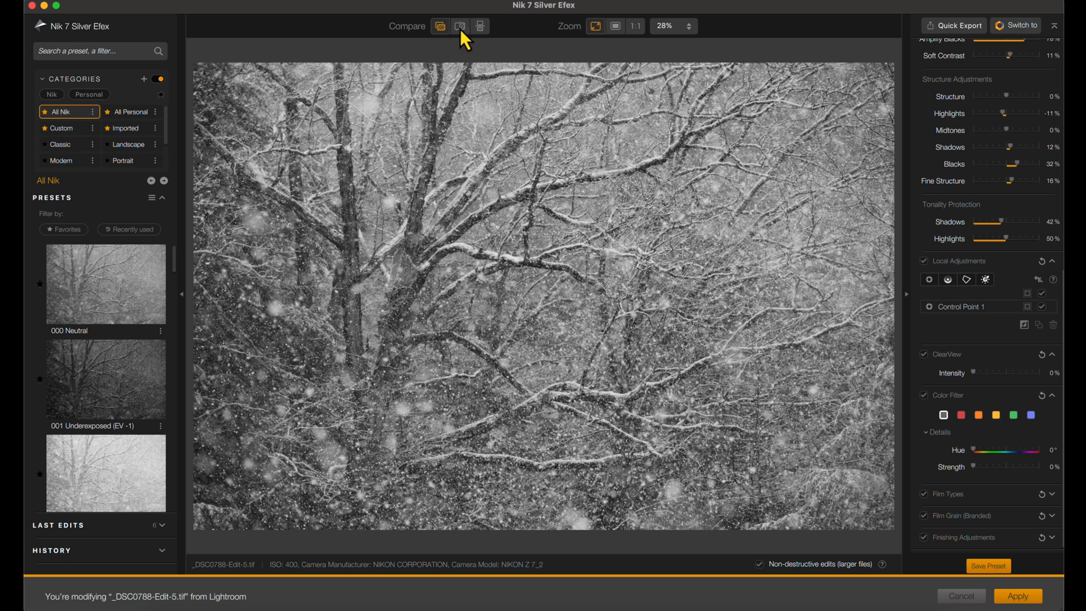
left_click(460, 29)
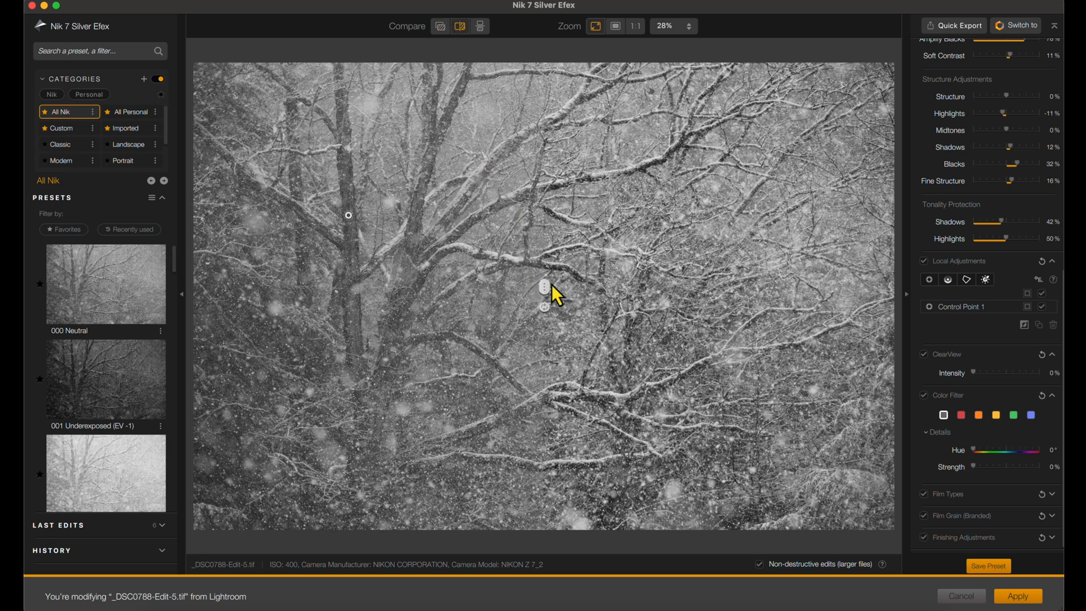
left_click_drag(546, 290, 571, 257)
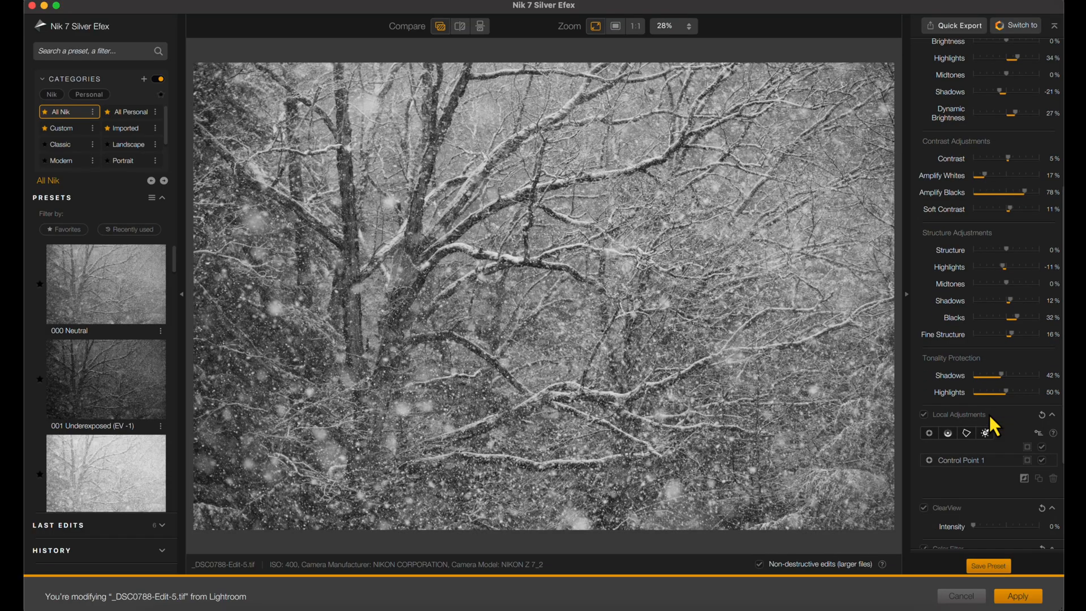
- Try the red color filter on the photo and return to the neutral filter
scroll(965, 383, "down", 1)
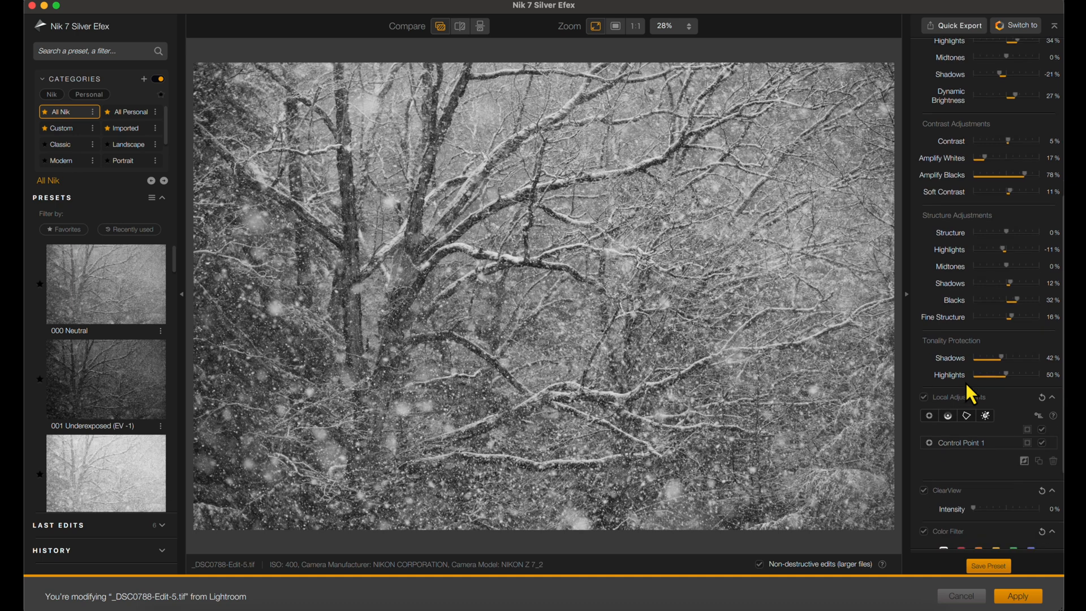
scroll(966, 383, "down", 5)
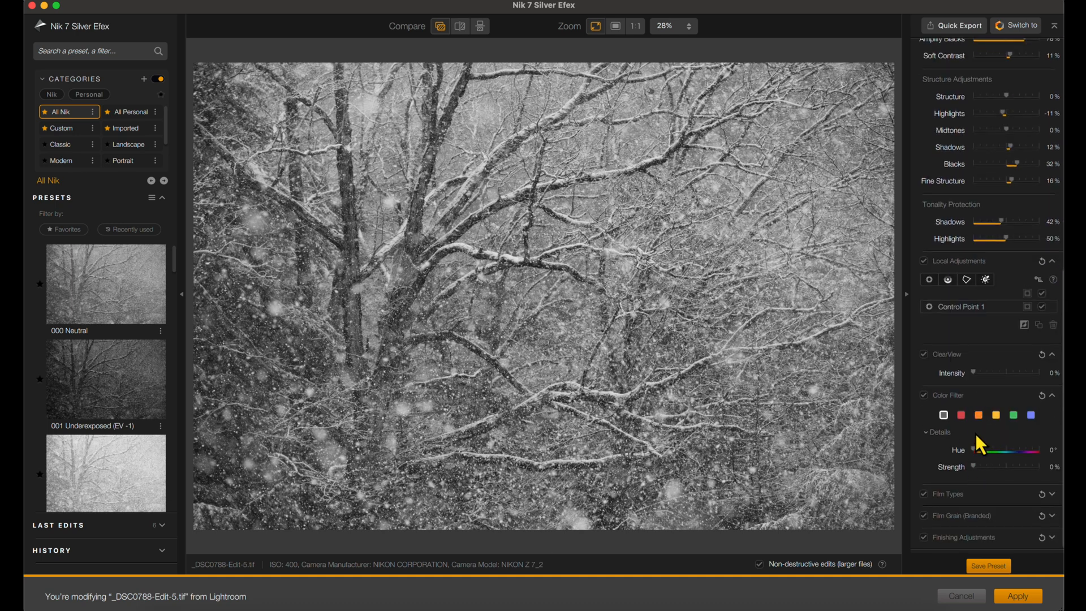
left_click(961, 415)
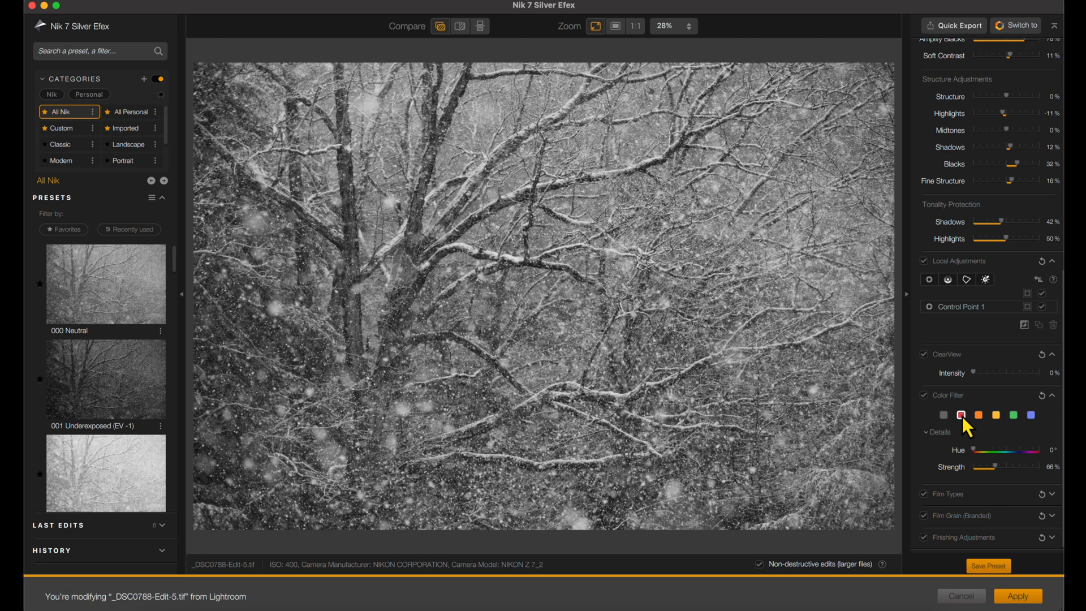
left_click(941, 415)
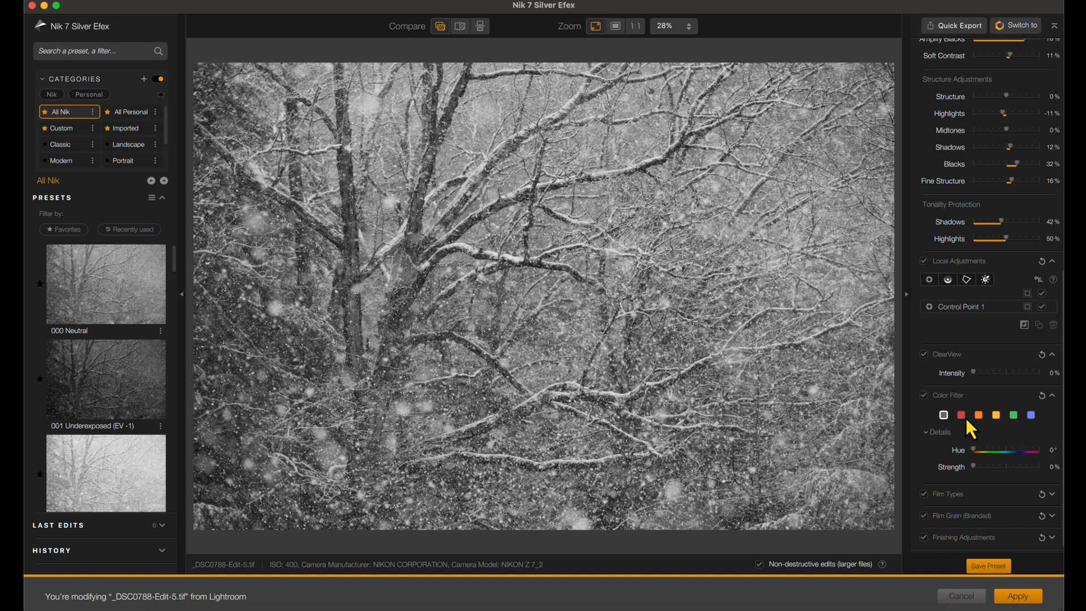
- Try the Kodak ISO 32 Panatomic X film type on the photo and set the film type back to Neutral
left_click(1053, 496)
scroll(1040, 492, "down", 6)
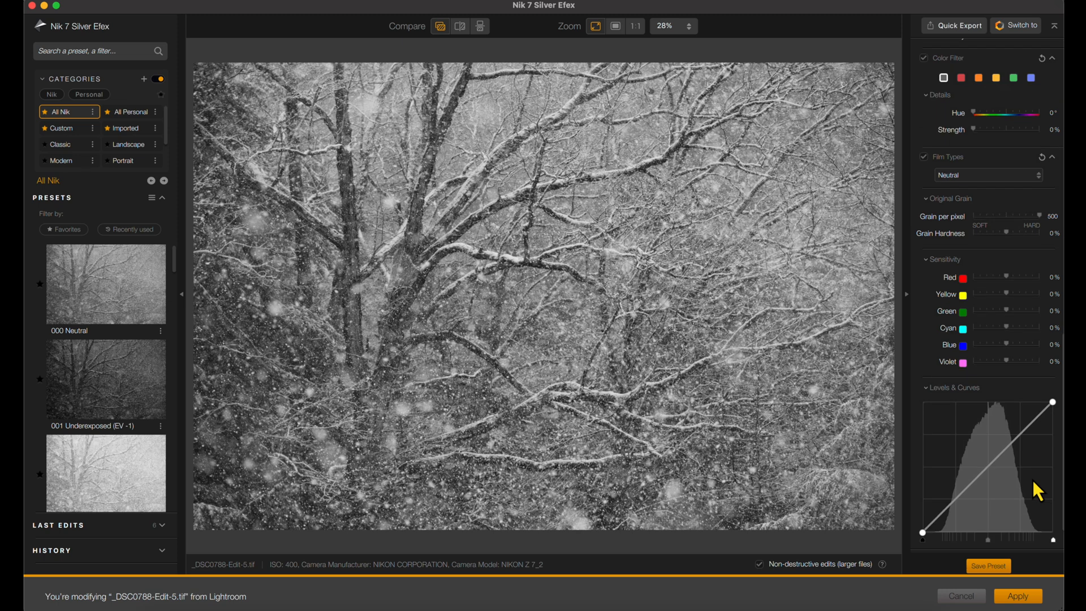
left_click(1037, 178)
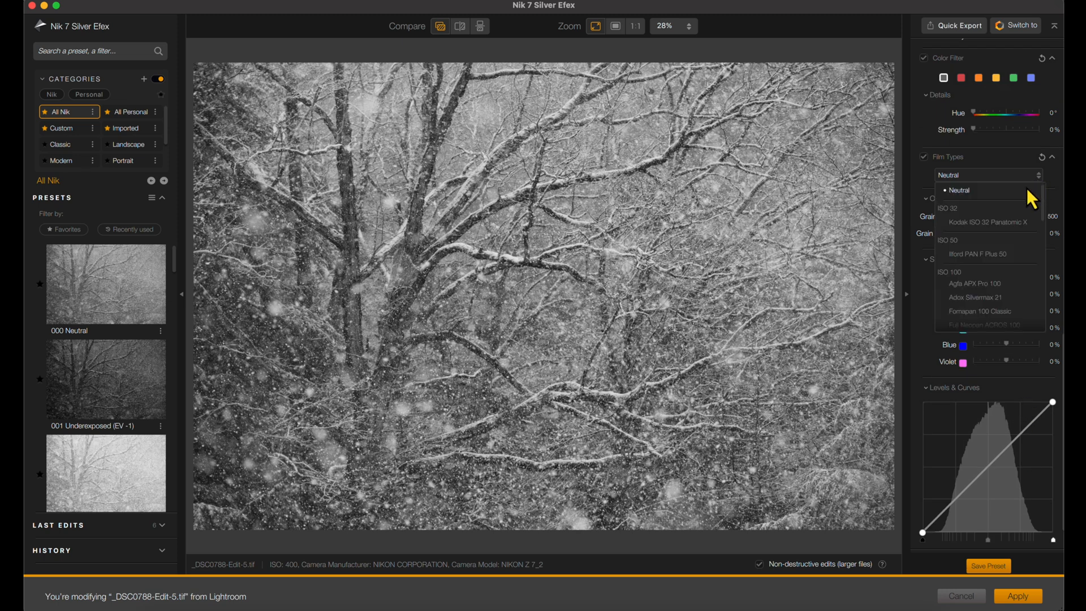
left_click(1007, 220)
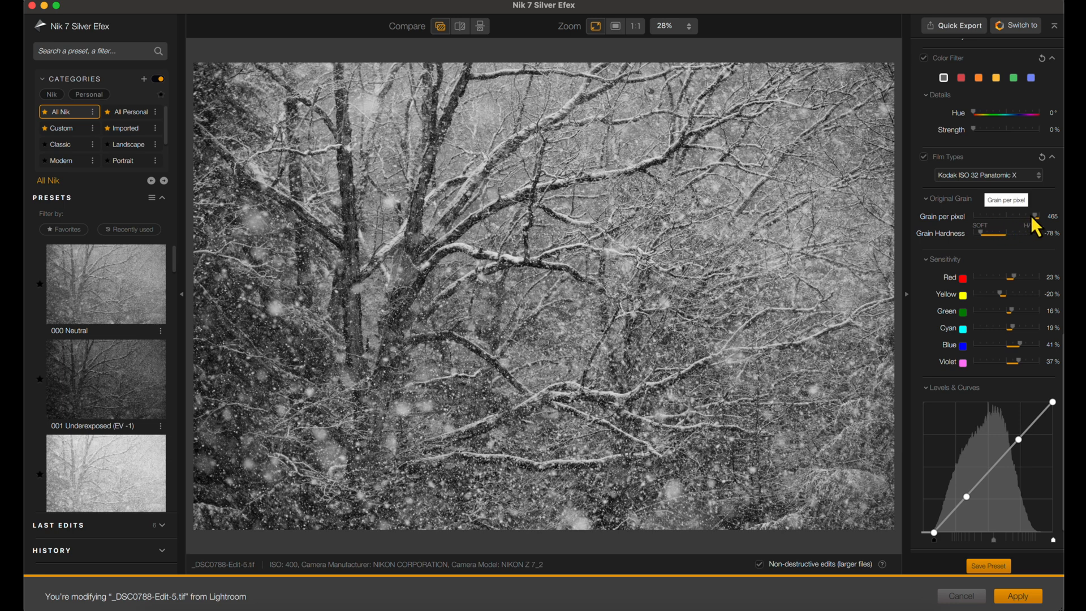
scroll(1022, 243, "down", 2)
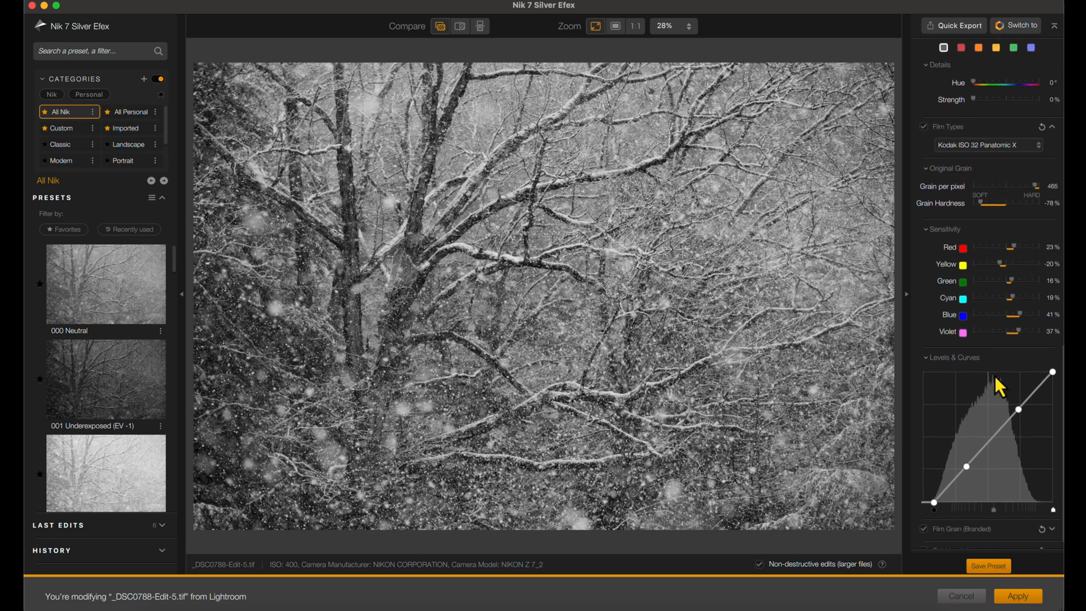
scroll(962, 397, "down", 1)
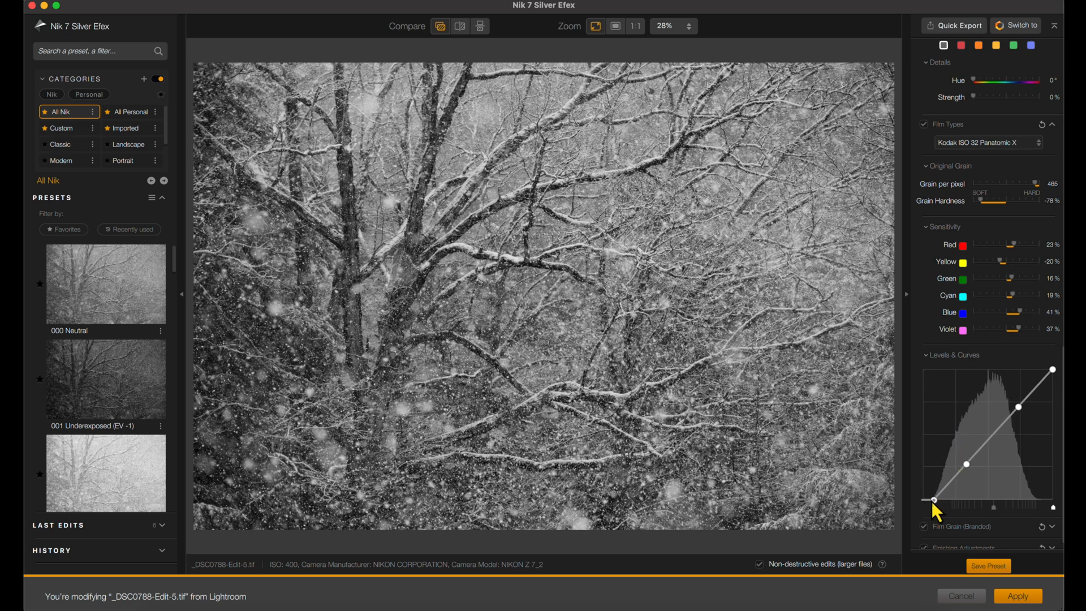
scroll(977, 385, "up", 1)
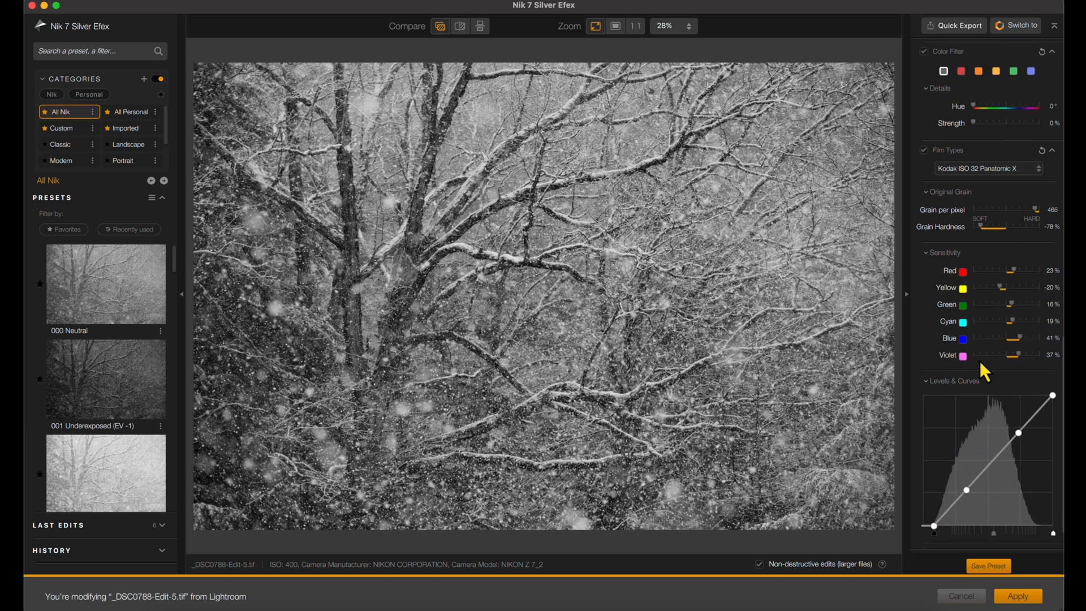
left_click(1038, 169)
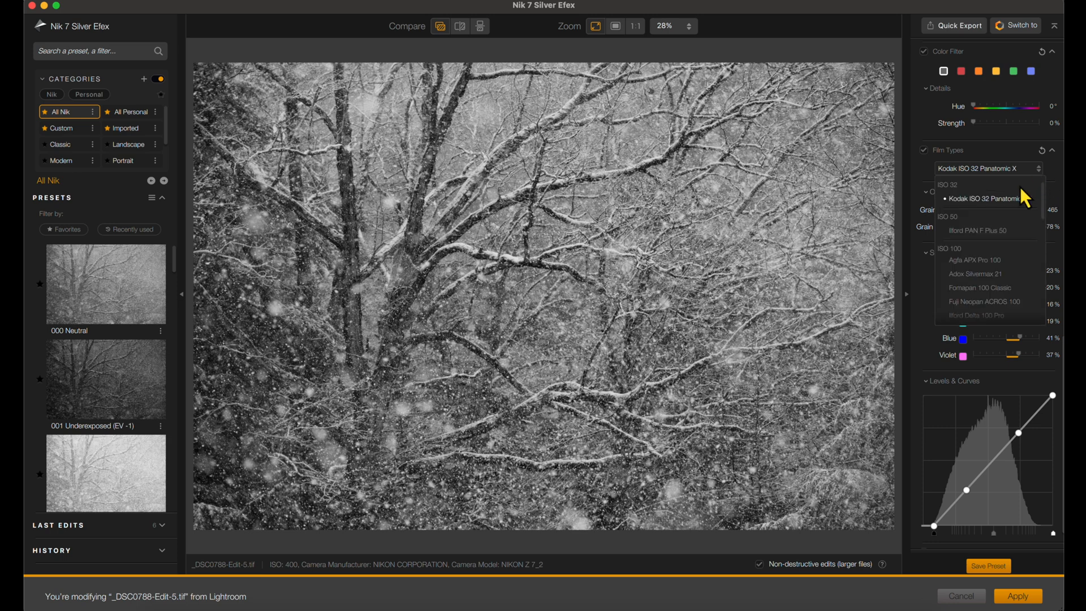
scroll(1009, 217, "up", 1)
left_click(1001, 187)
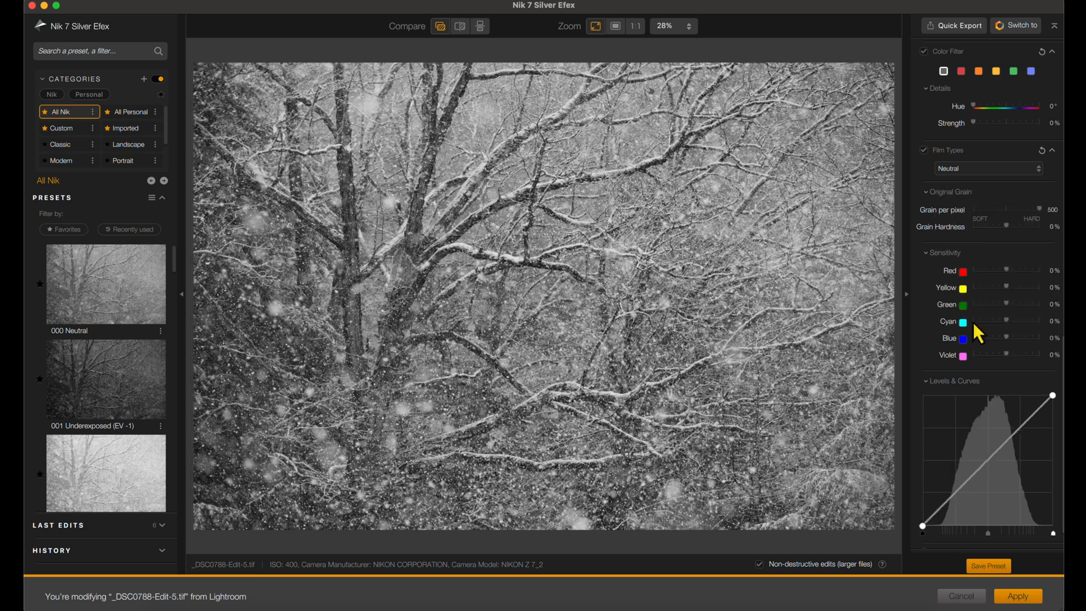
- Move the black point and white point of the Levels & Curves slightly inward and check the histogram
scroll(974, 331, "down", 2)
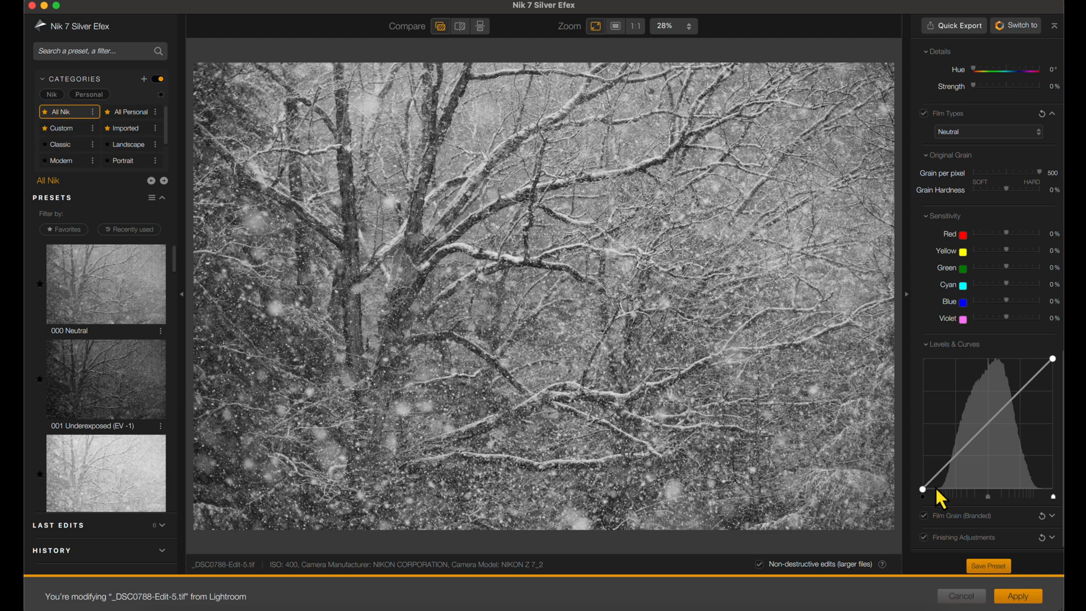
left_click_drag(925, 491, 930, 490)
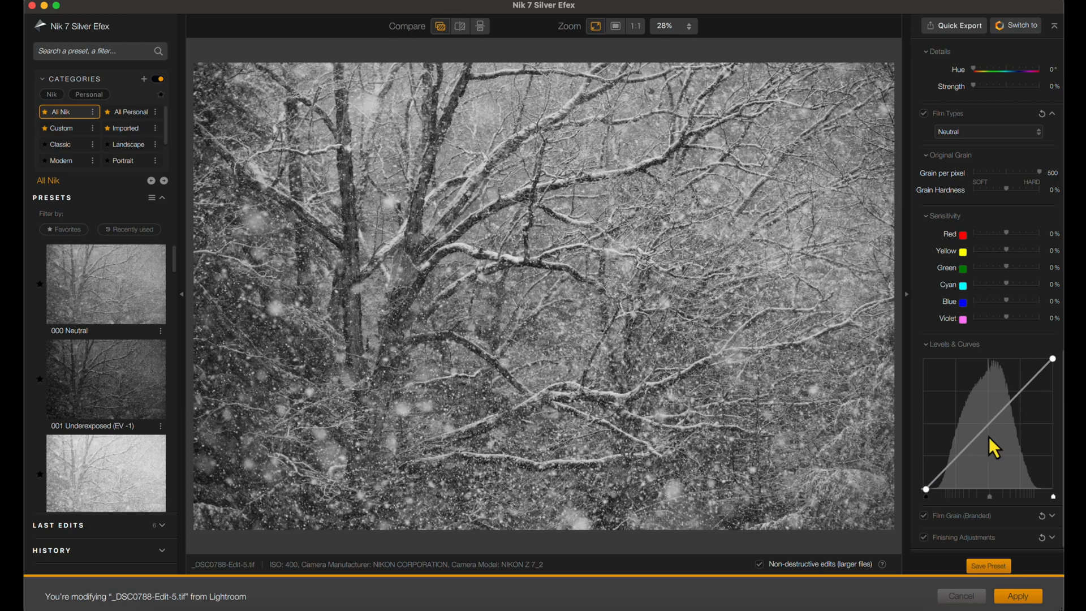
left_click_drag(1052, 358, 1047, 359)
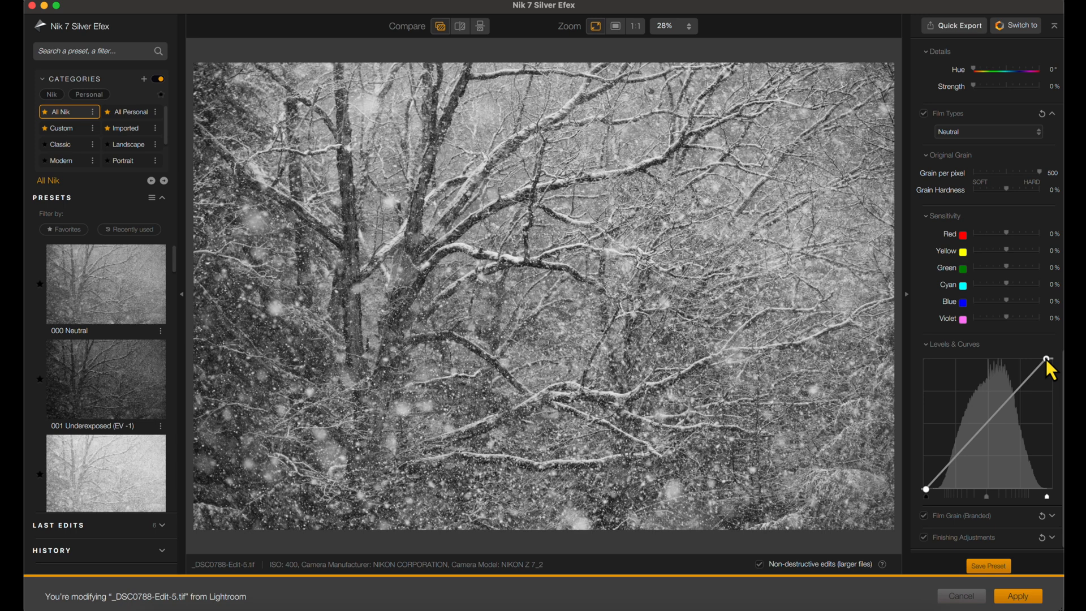
scroll(1006, 335, "up", 15)
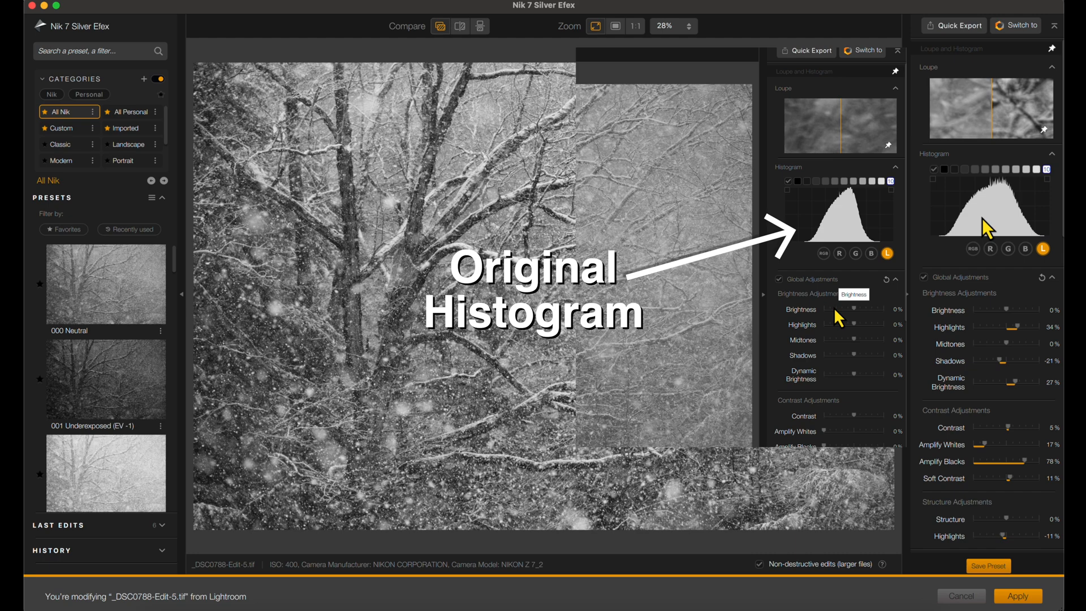
- Open the Finishing Adjustments and preview the toning presets on the photo, from Split Toners through Cyanotype and Coffee to Sepia
scroll(1041, 539, "down", 10)
left_click(1052, 538)
scroll(1038, 521, "down", 7)
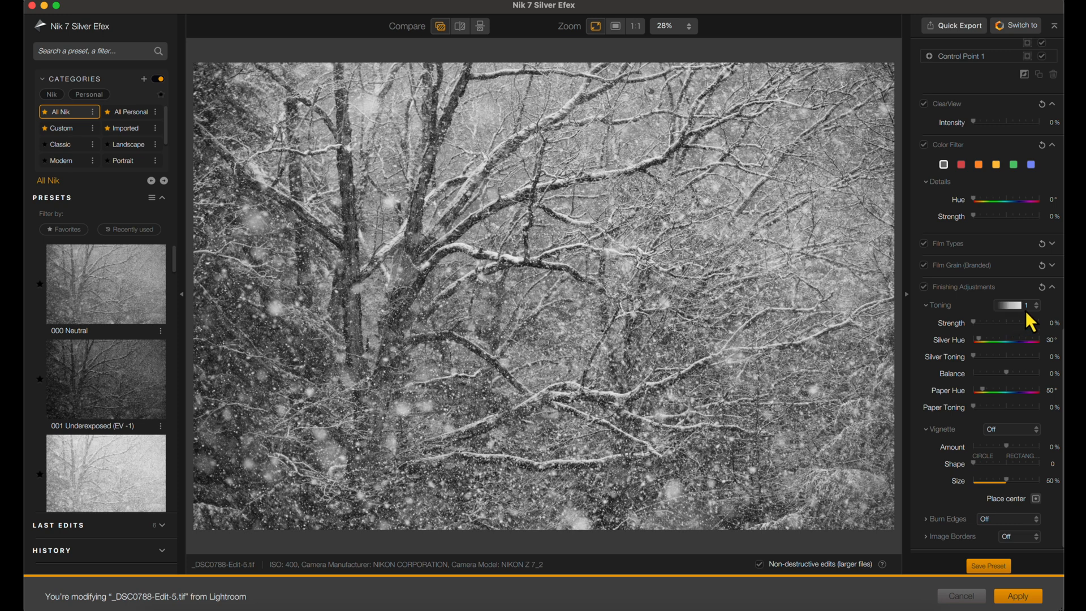
left_click(1036, 306)
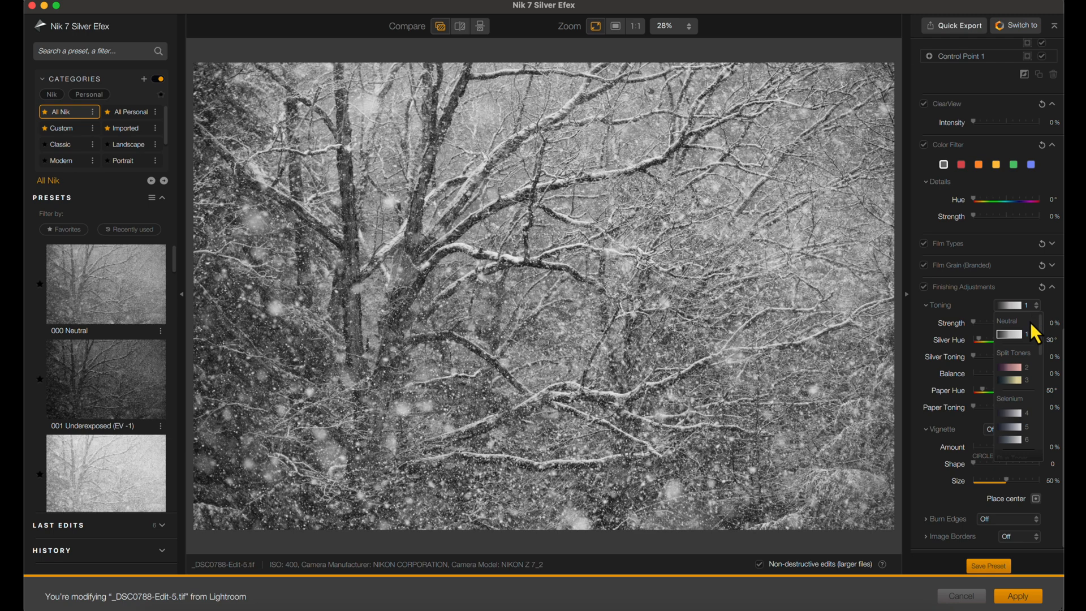
left_click(1024, 369)
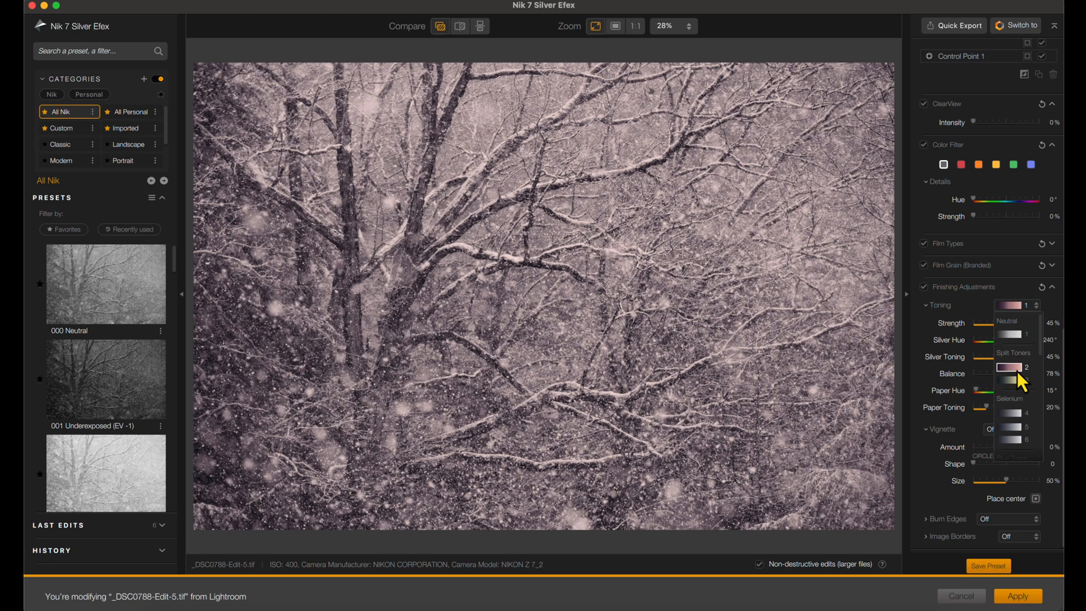
left_click(1016, 381)
scroll(1017, 413, "down", 3)
scroll(1017, 413, "up", 1)
scroll(1017, 413, "down", 2)
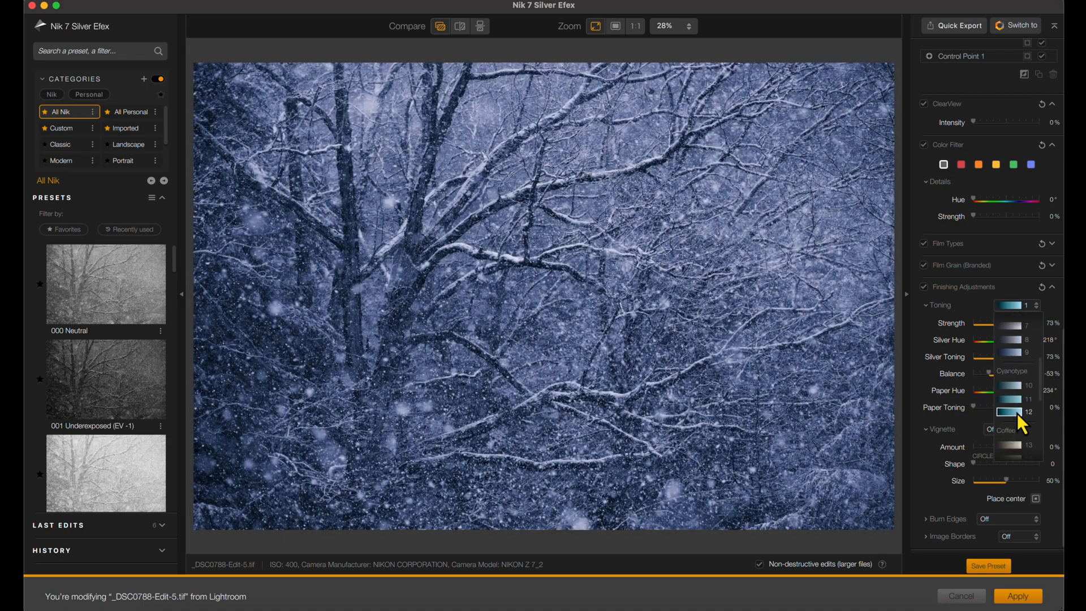
scroll(1016, 415, "down", 3)
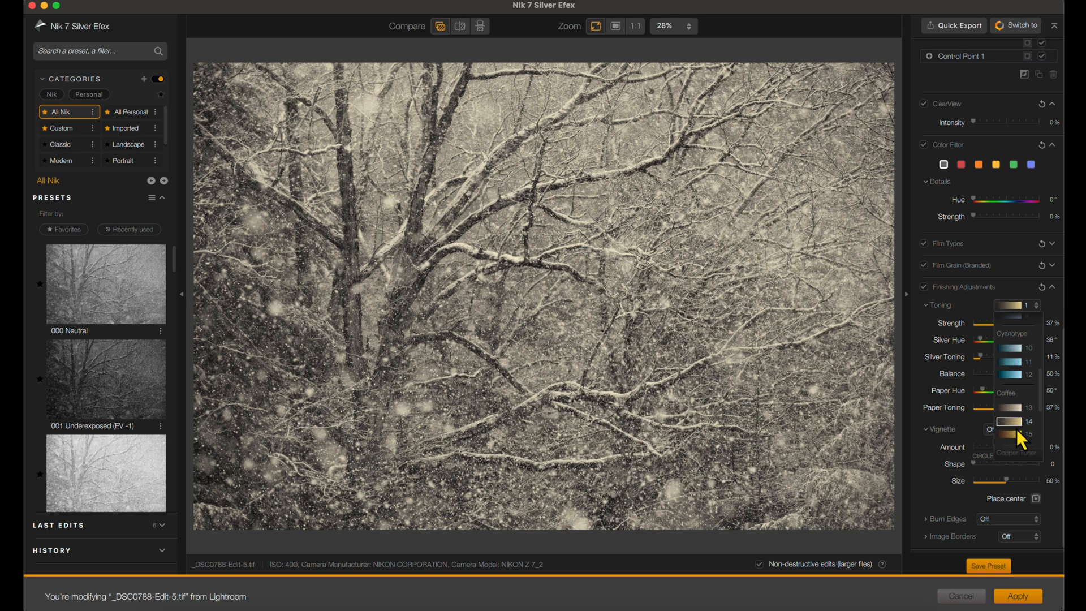
scroll(1017, 426, "down", 3)
scroll(1017, 426, "down", 3)
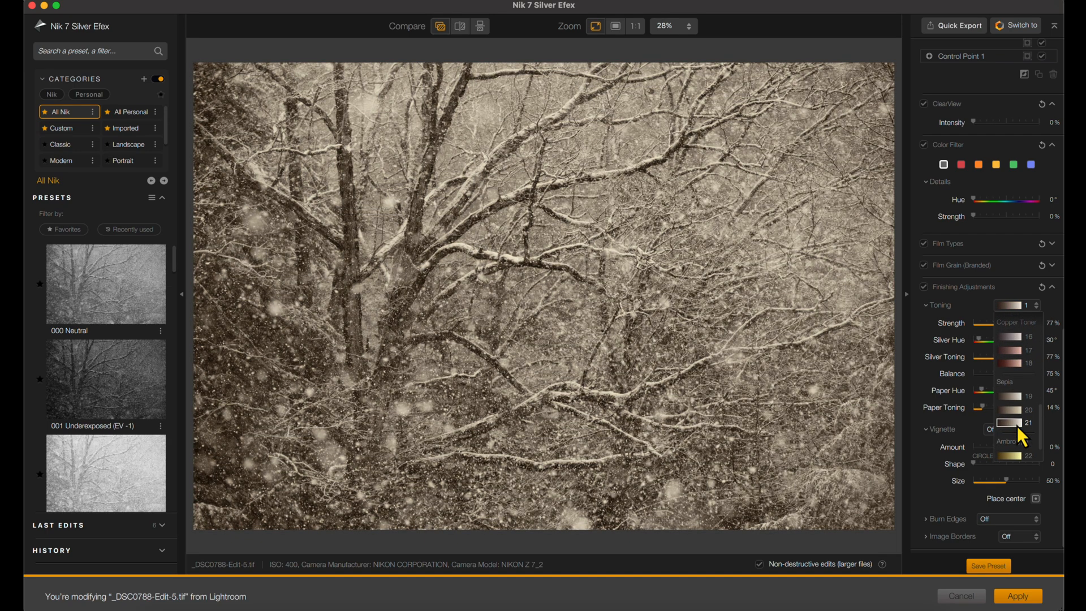
scroll(1017, 426, "up", 10)
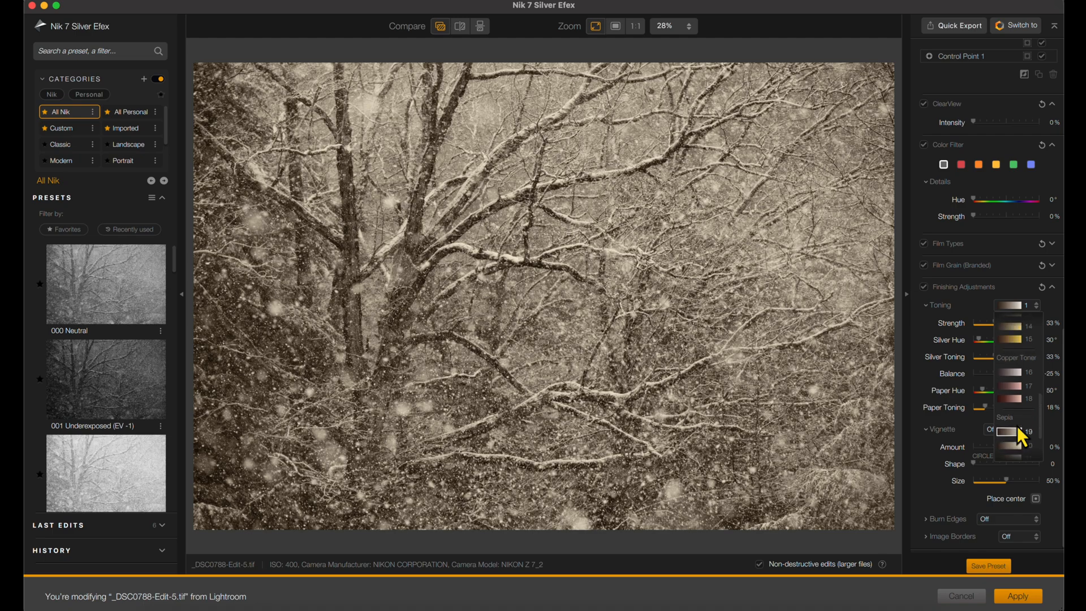
- Apply the Selenium toning preset 4 and look through the other presets without replacing it
scroll(1017, 425, "up", 1)
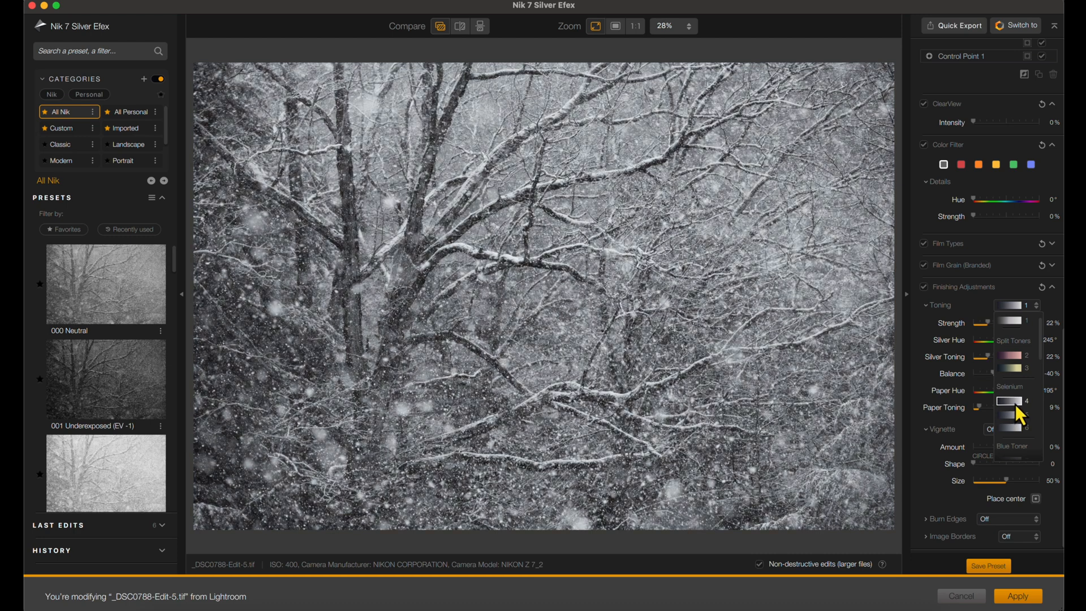
left_click(1016, 404)
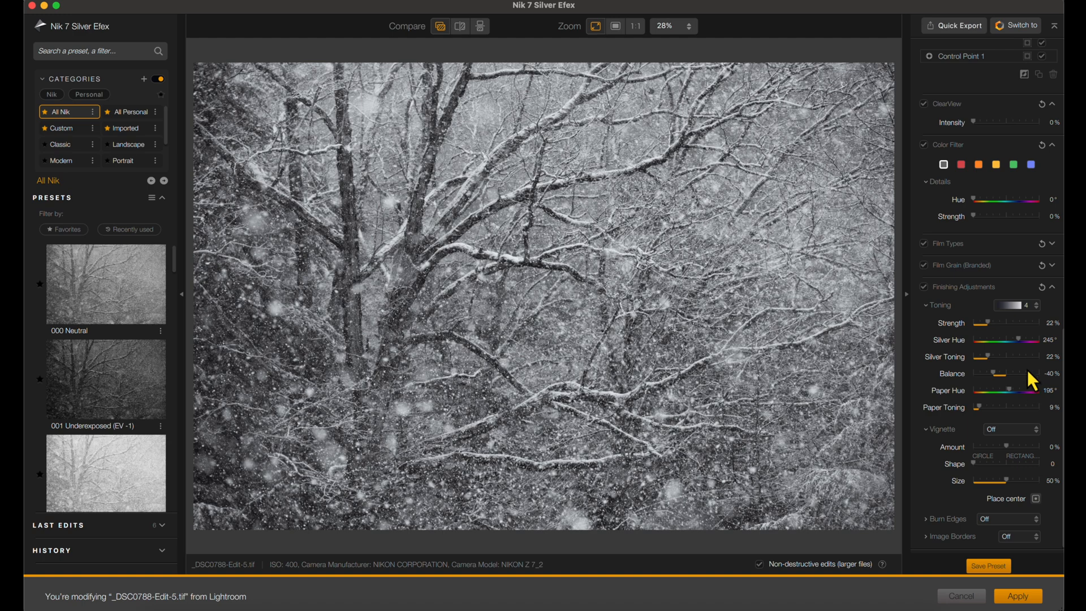
left_click(1034, 310)
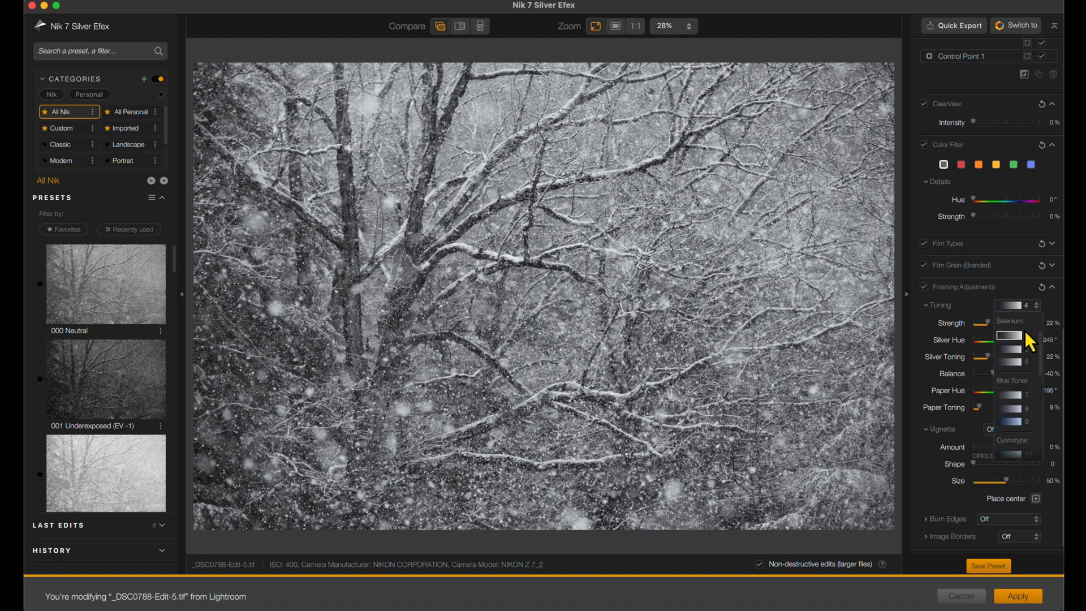
scroll(1023, 358, "down", 5)
left_click(1014, 414)
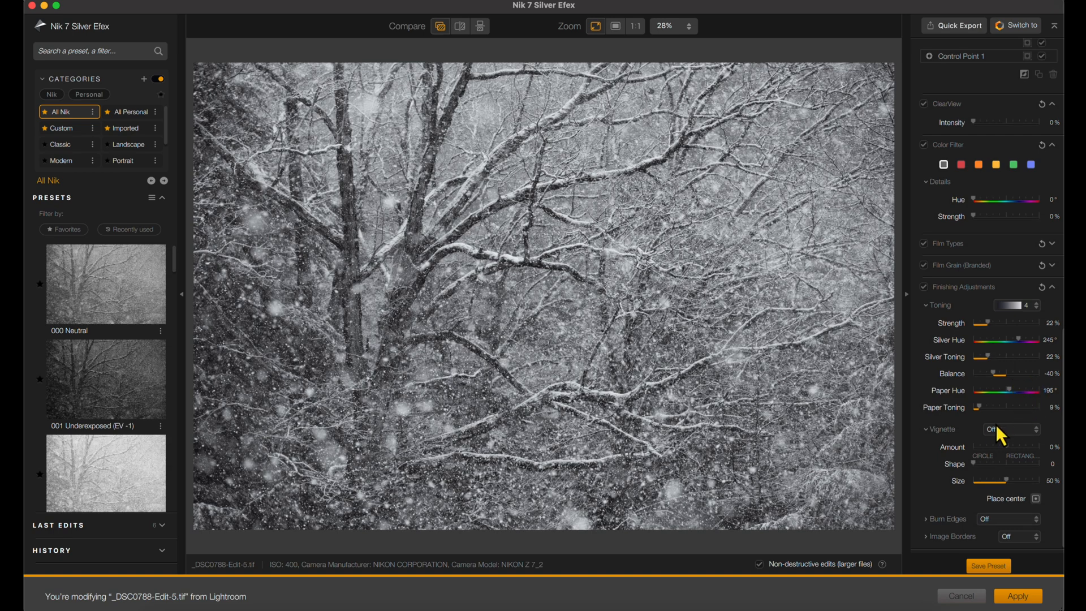
- Darken the photo's edges with the Lens Falloff 1 vignette
left_click(1036, 432)
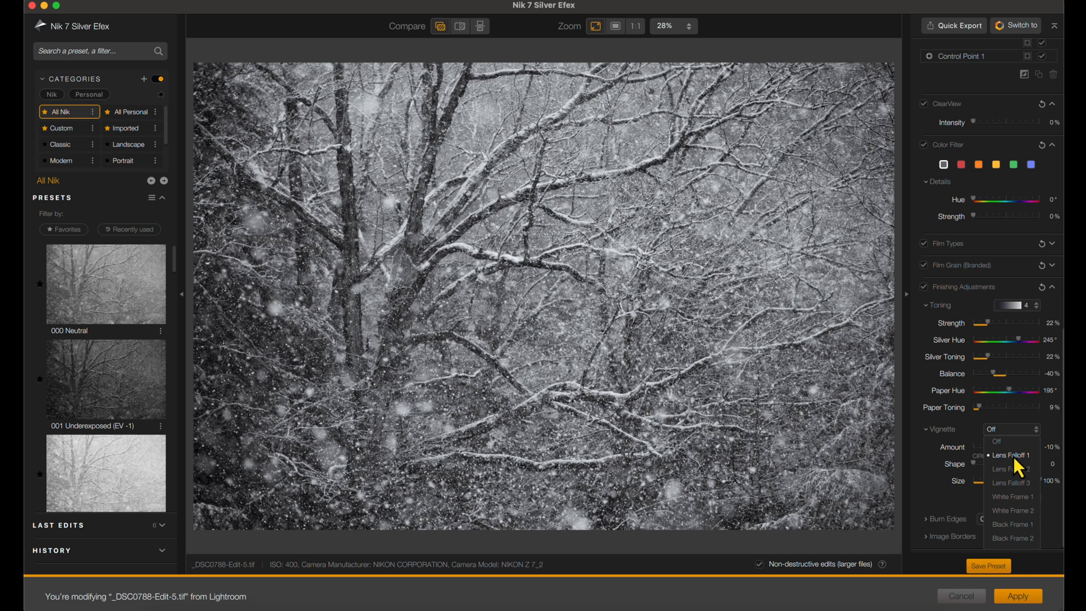
left_click(1013, 456)
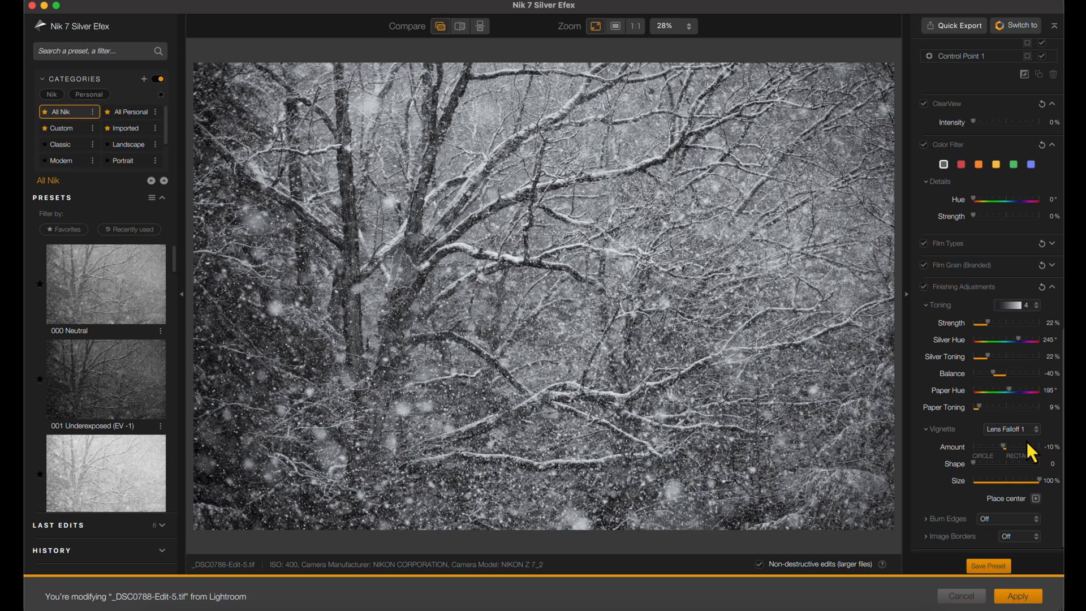
left_click(1037, 499)
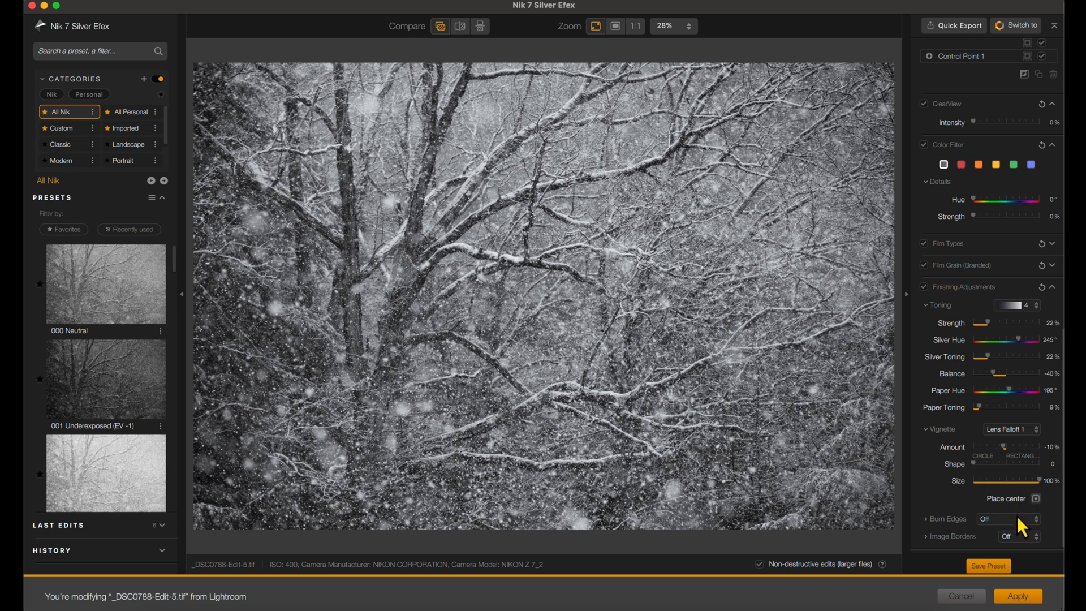
- Expand the Image Borders settings and look through the available border types without choosing one
left_click(926, 537)
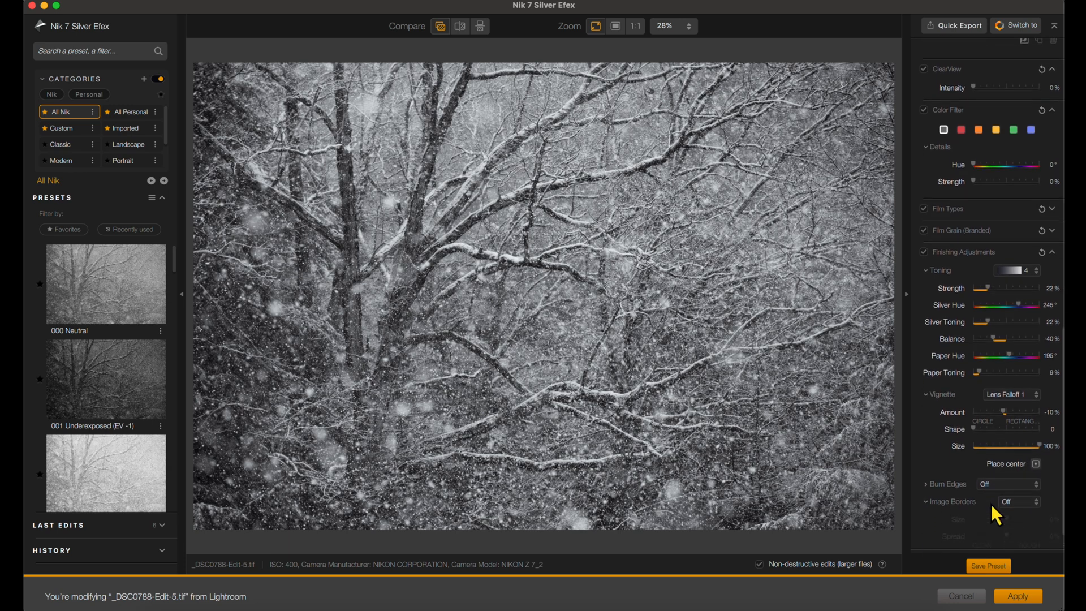
left_click(1028, 474)
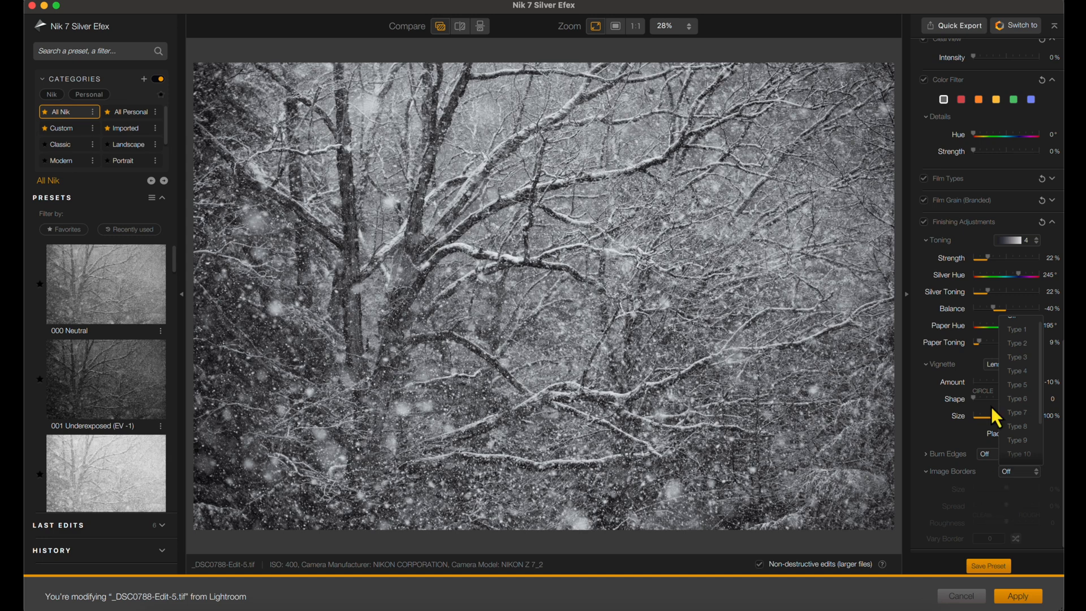
scroll(991, 363, "up", 5)
- Review the histogram and the global adjustments, and apply the finished black and white edit to the photo
scroll(991, 363, "up", 8)
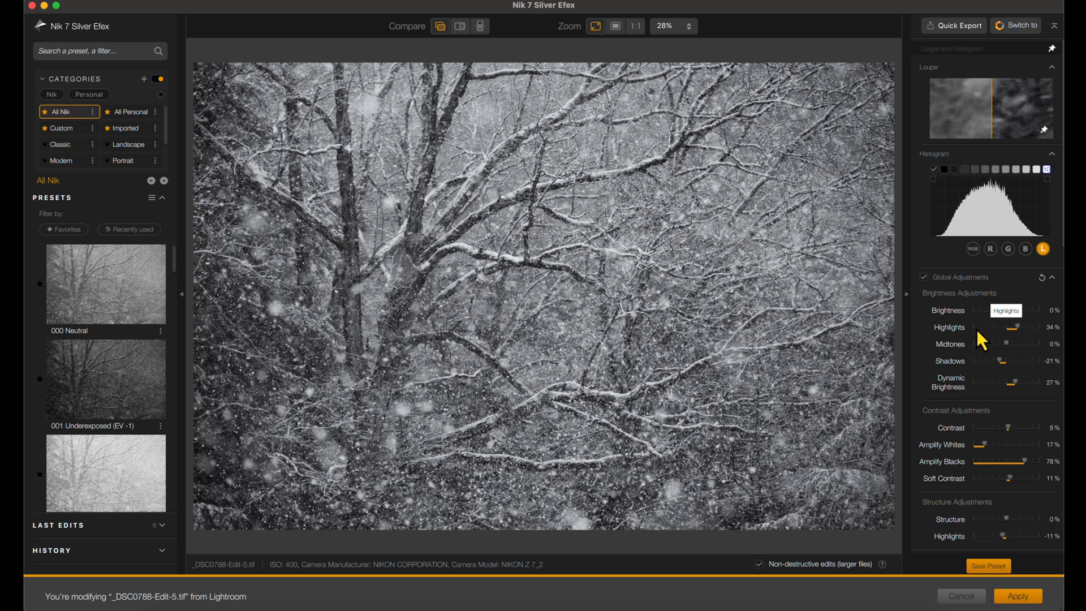
scroll(977, 330, "down", 5)
scroll(974, 378, "down", 3)
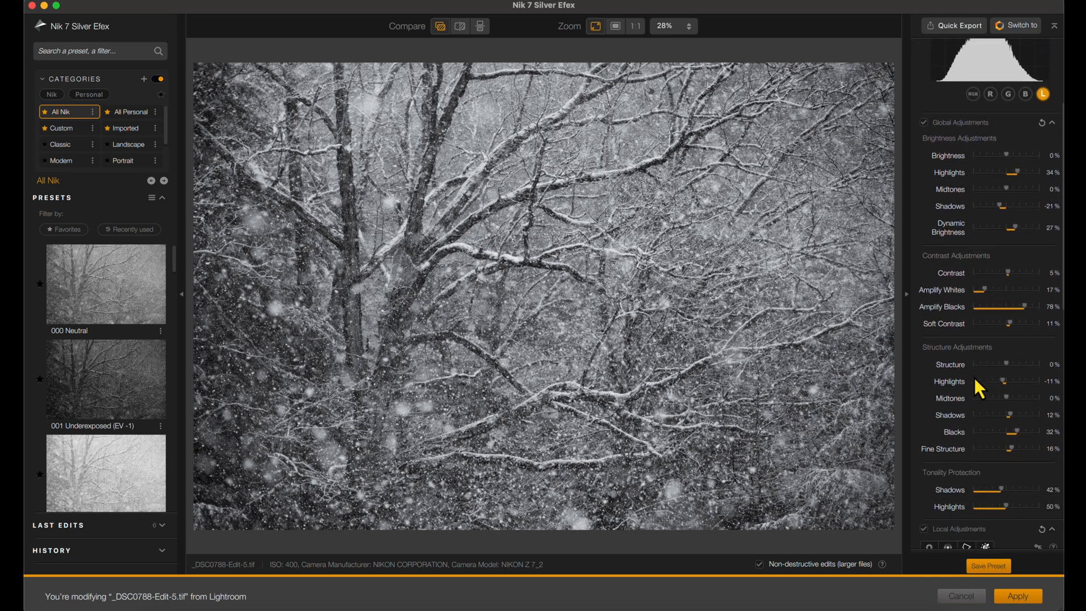
scroll(975, 398, "down", 4)
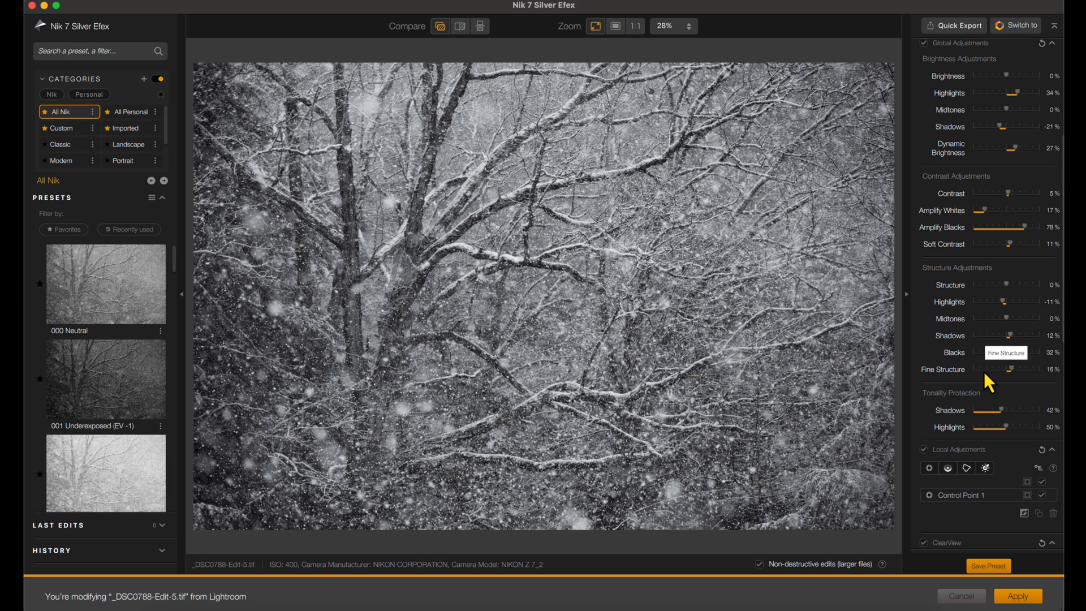
scroll(984, 373, "down", 1)
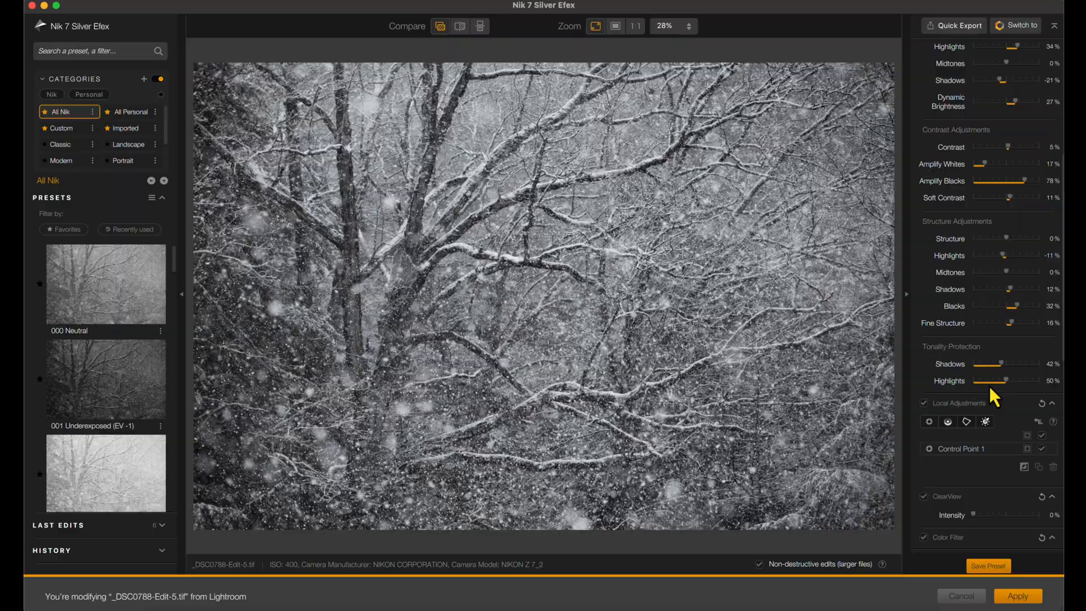
left_click(1017, 598)
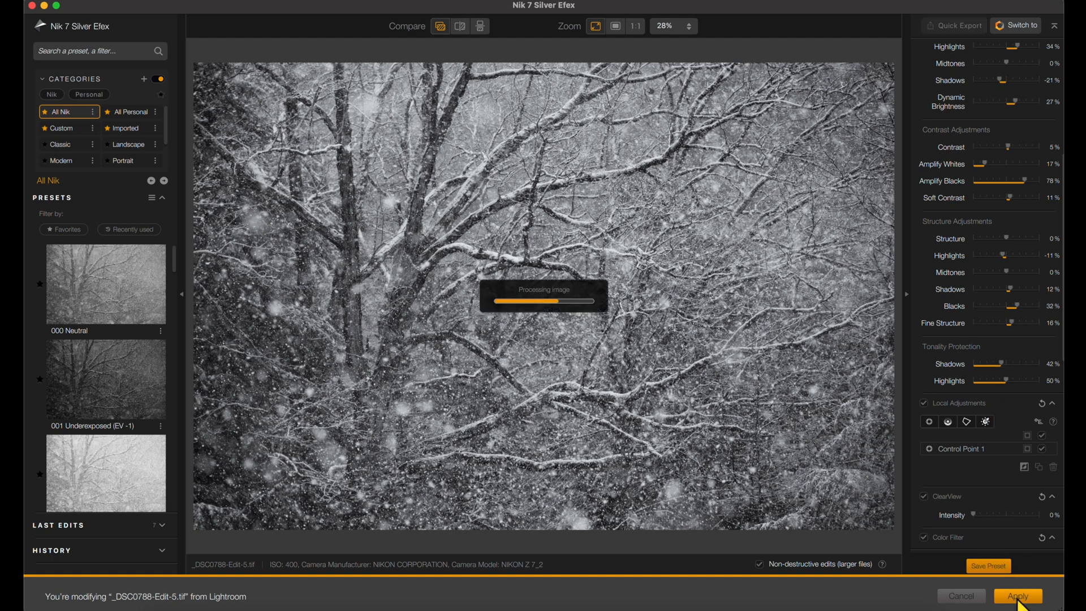